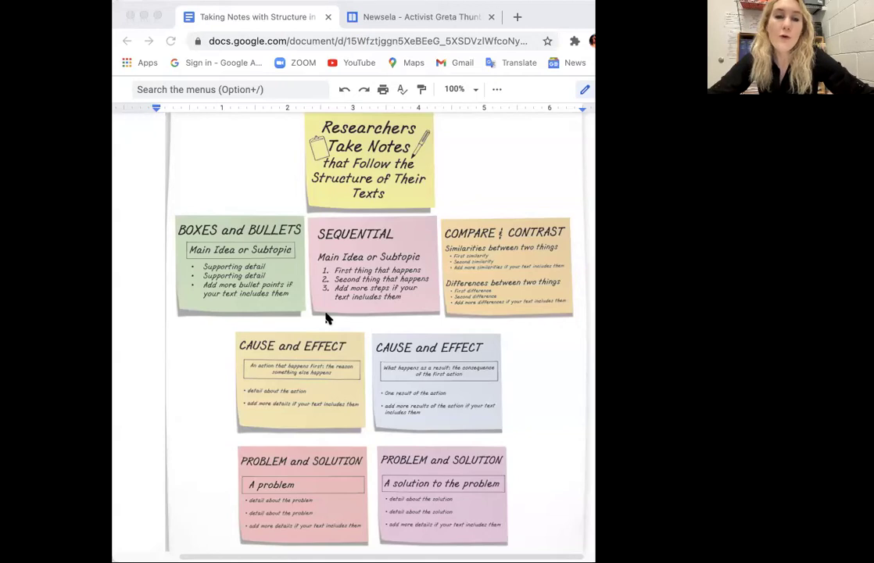
# - Open the Newsela article on Greta Thunberg's U.N. climate speech and preview its headline, photo and introductory paragraphs
pyautogui.click(450, 26)
pyautogui.scroll(3, 355, 254)
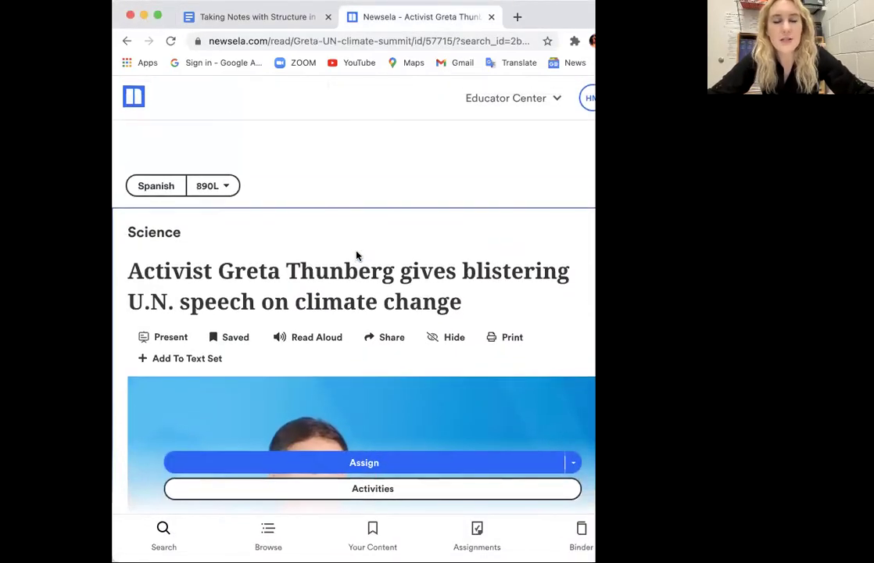
pyautogui.scroll(-3, 356, 256)
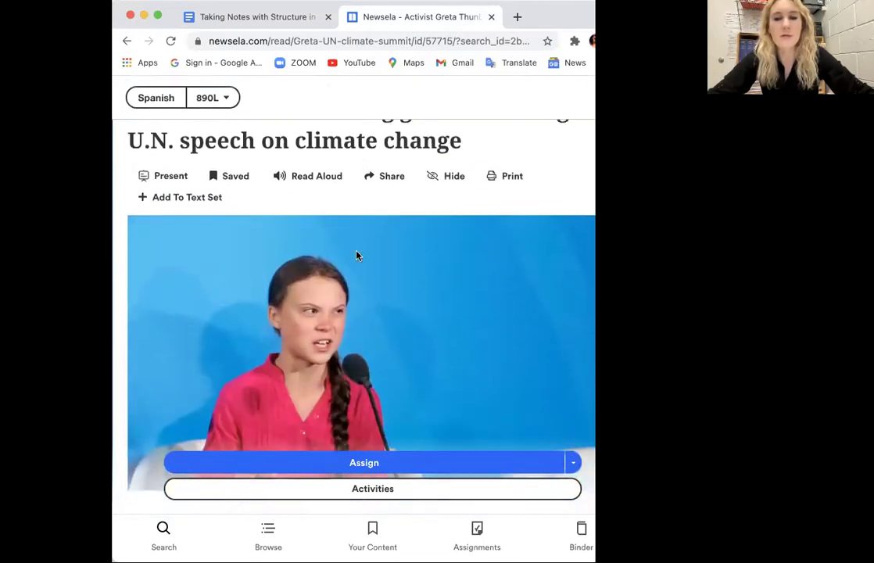
pyautogui.doubleClick(542, 8)
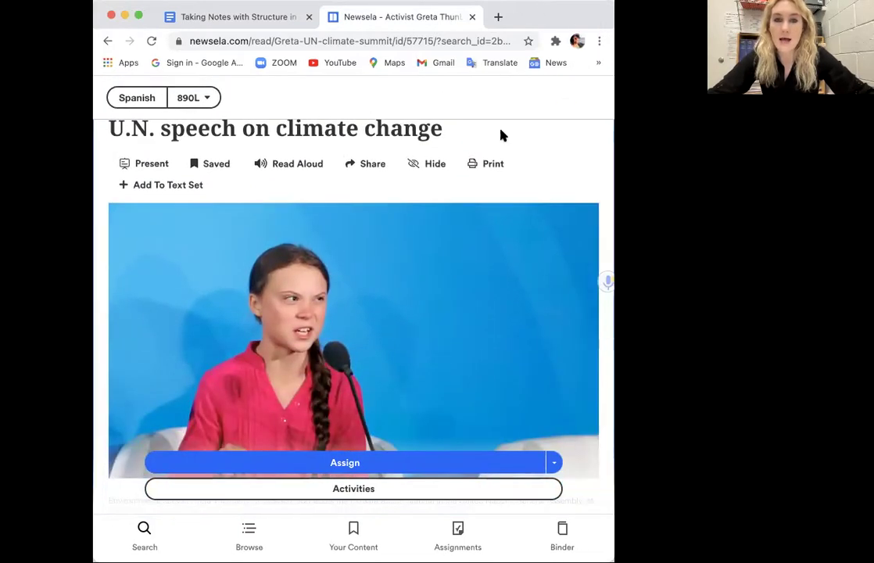
pyautogui.scroll(-1, 478, 327)
pyautogui.scroll(-5, 477, 327)
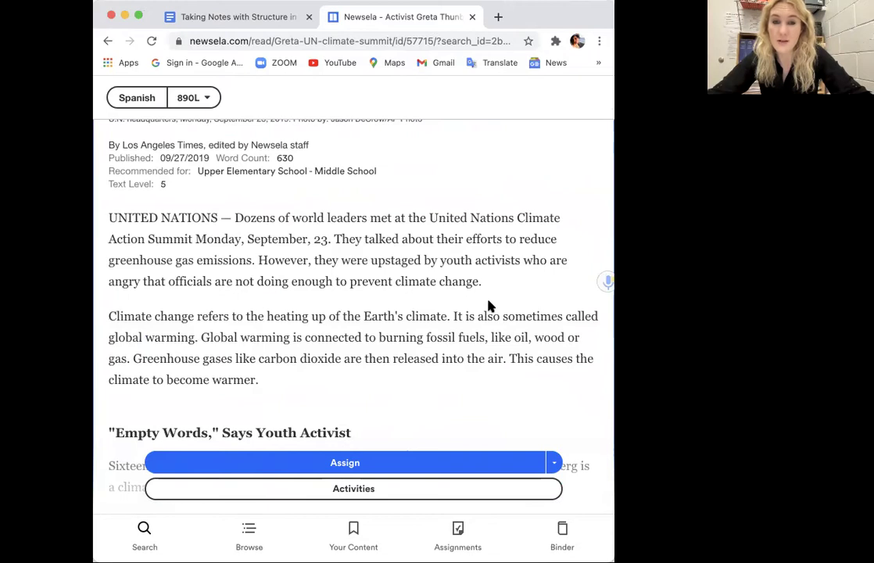
pyautogui.scroll(-1, 465, 310)
pyautogui.scroll(2, 491, 364)
pyautogui.scroll(5, 464, 311)
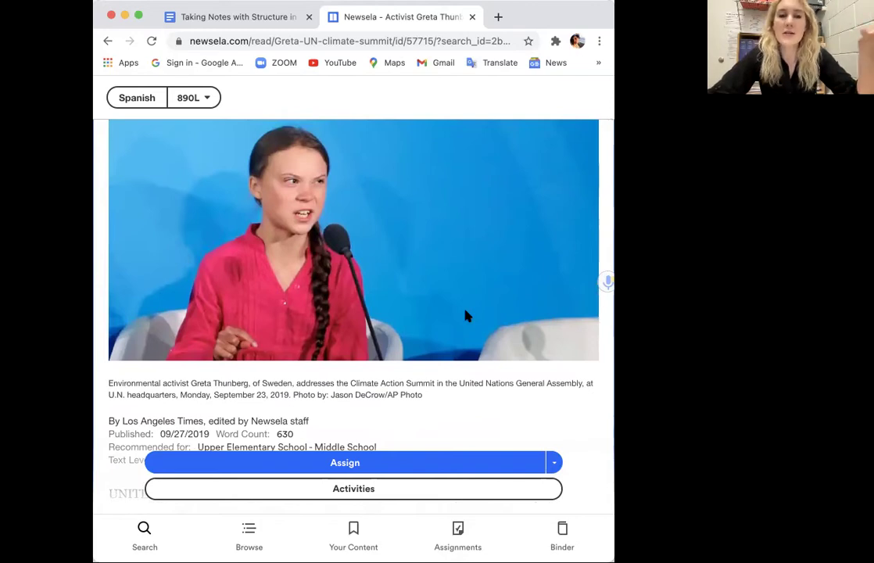
pyautogui.scroll(4, 446, 346)
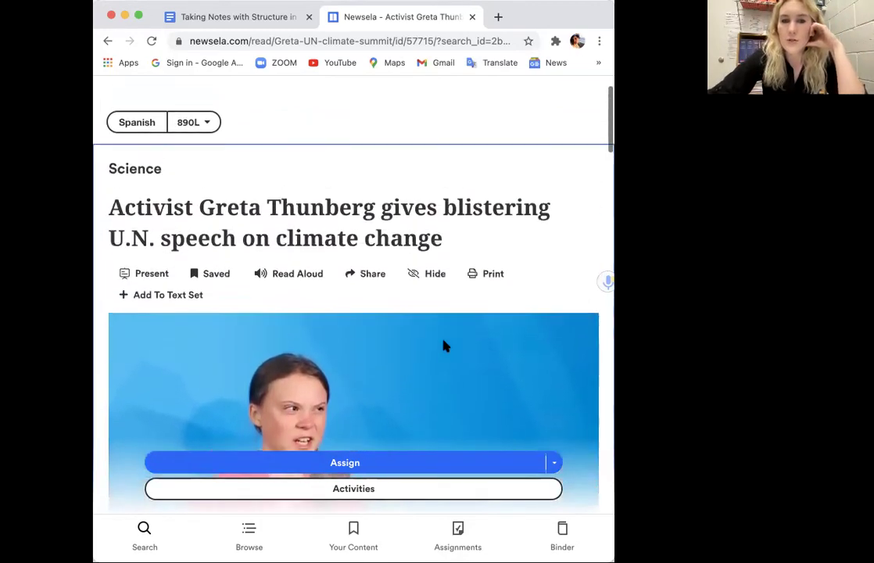
pyautogui.scroll(-2, 311, 282)
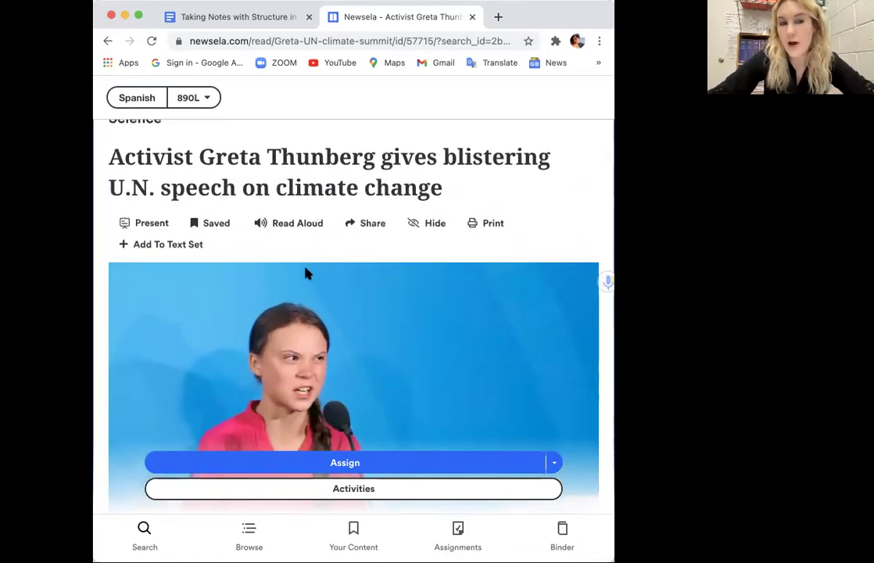
pyautogui.scroll(1, 305, 273)
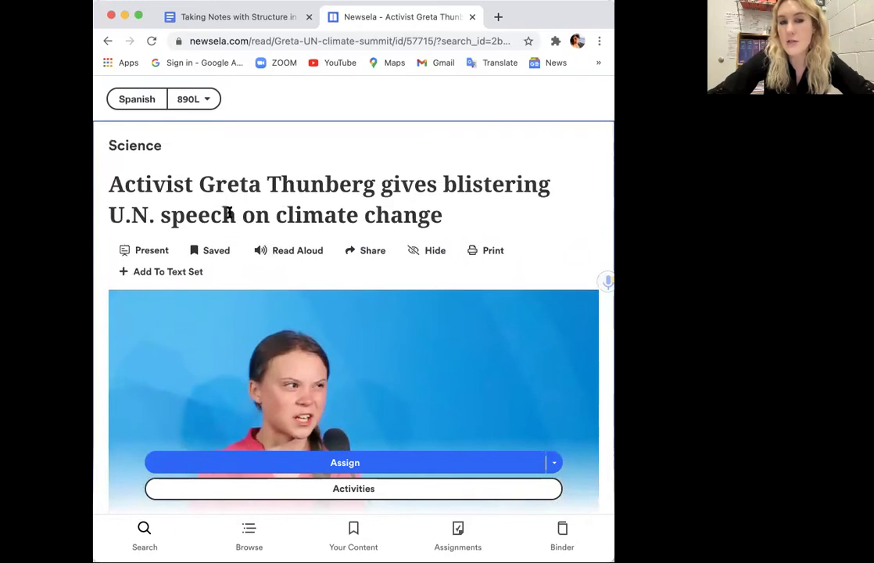
pyautogui.scroll(-1, 361, 222)
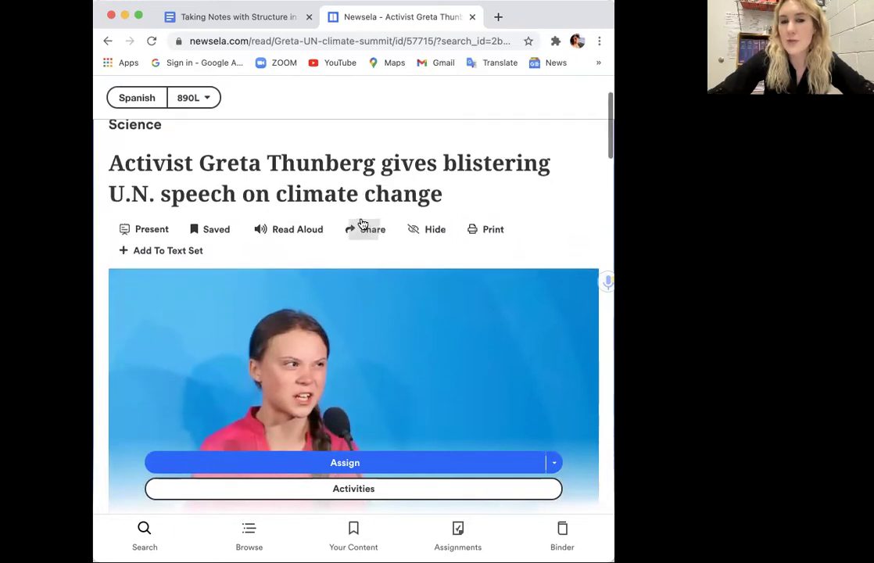
pyautogui.scroll(-2, 342, 237)
pyautogui.scroll(1, 341, 237)
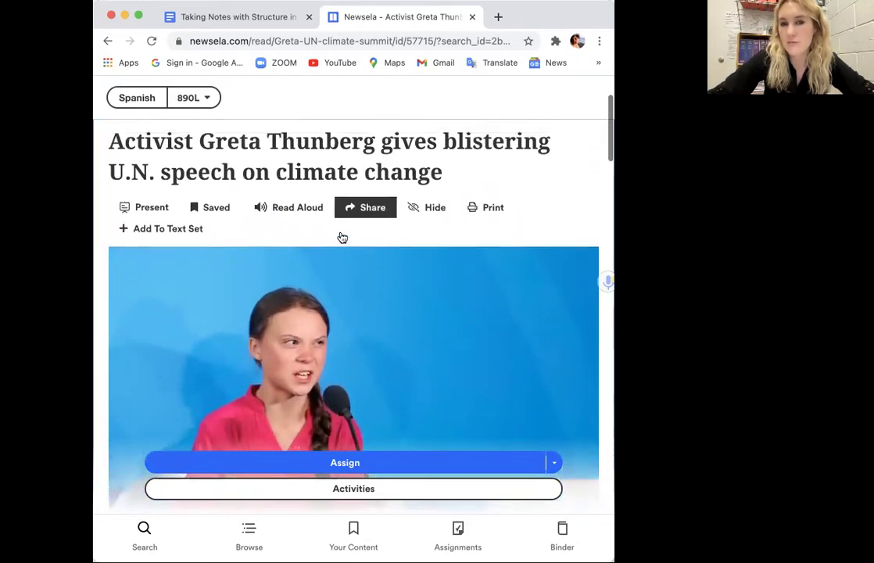
pyautogui.scroll(-1, 340, 236)
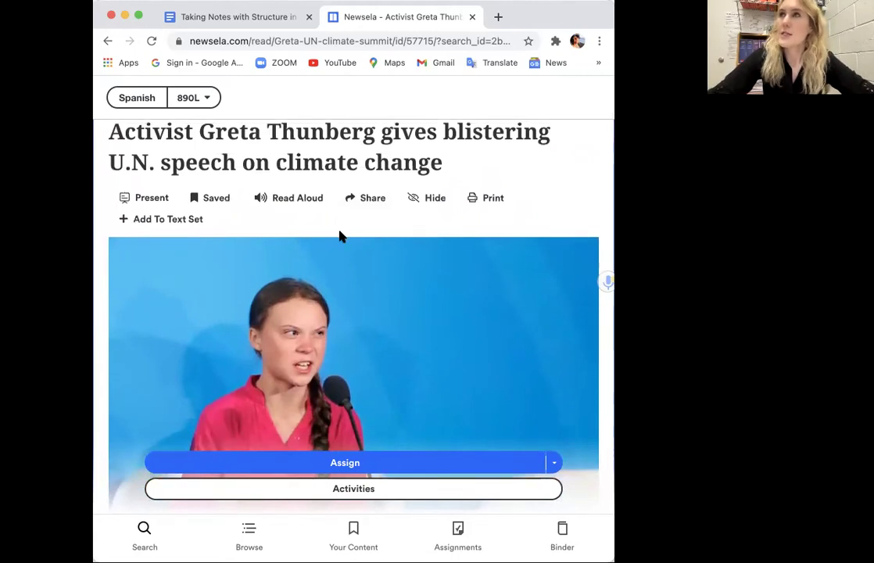
pyautogui.scroll(1, 342, 236)
pyautogui.scroll(-2, 342, 236)
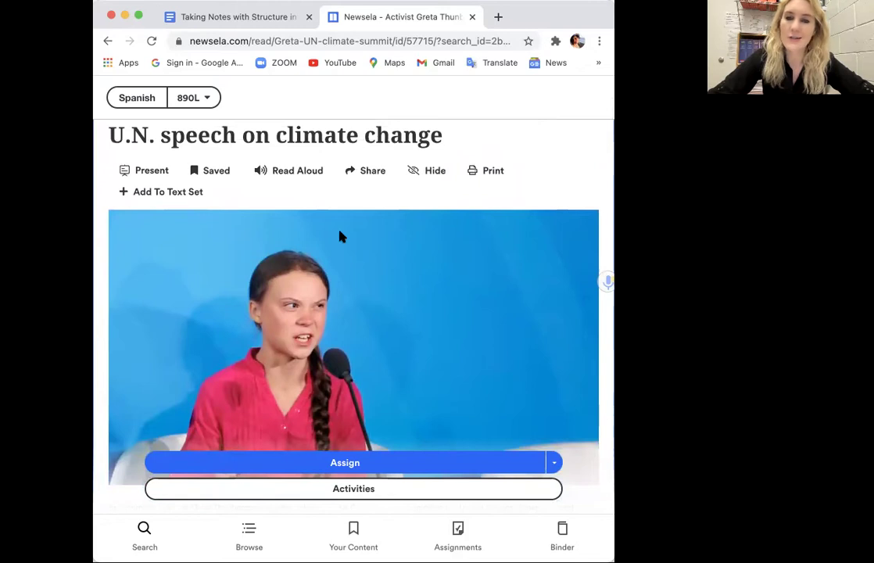
pyautogui.scroll(3, 342, 237)
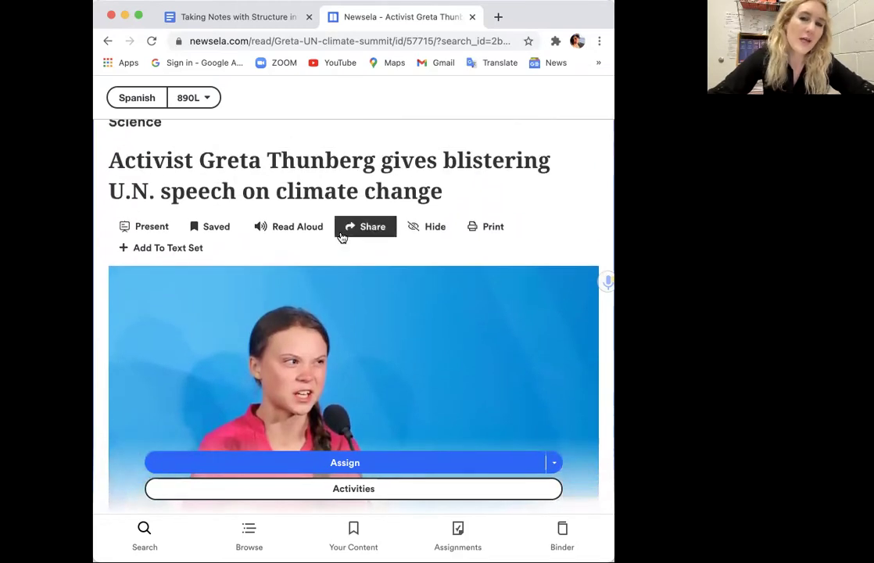
pyautogui.scroll(-1, 342, 236)
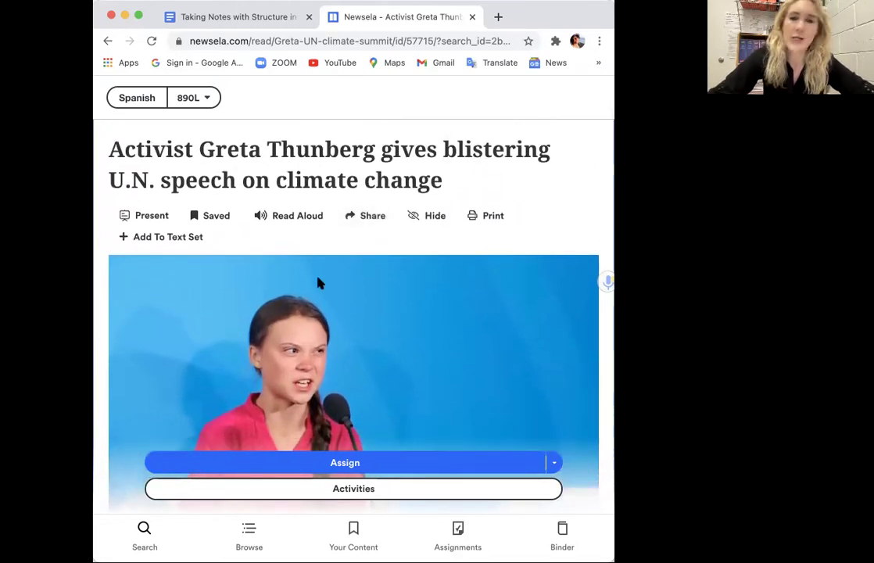
# - Skim the article's introduction and the section headed "Empty Words," Says Youth Activist for clues to the text structure
pyautogui.scroll(-8, 318, 283)
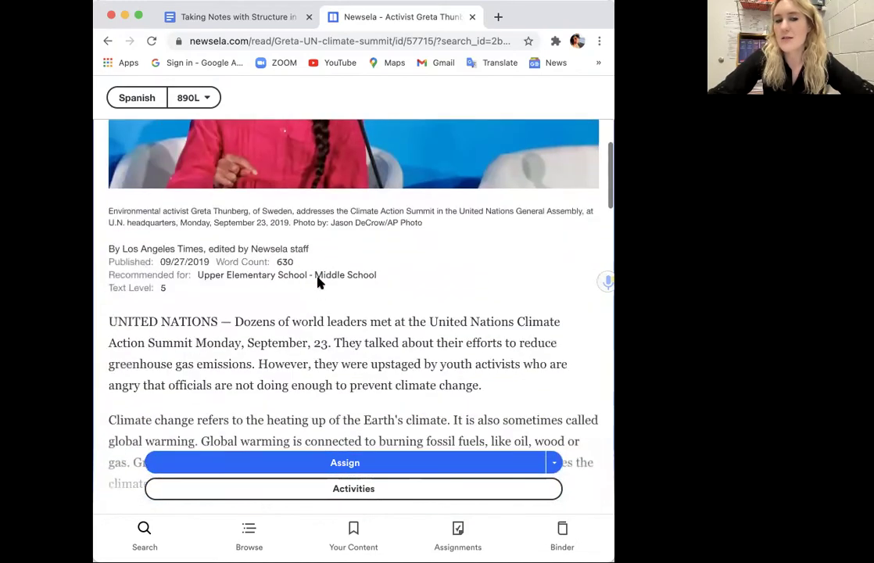
pyautogui.scroll(-3, 318, 283)
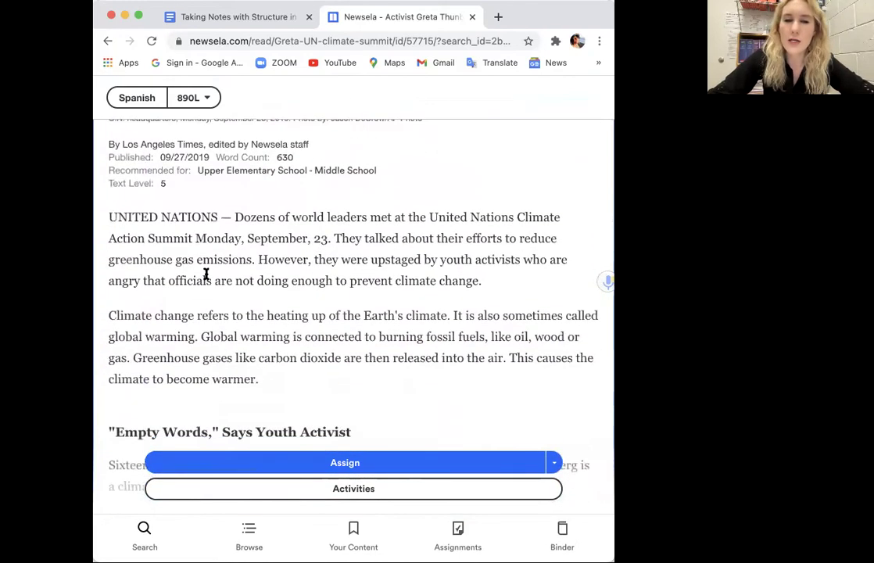
pyautogui.scroll(-4, 276, 286)
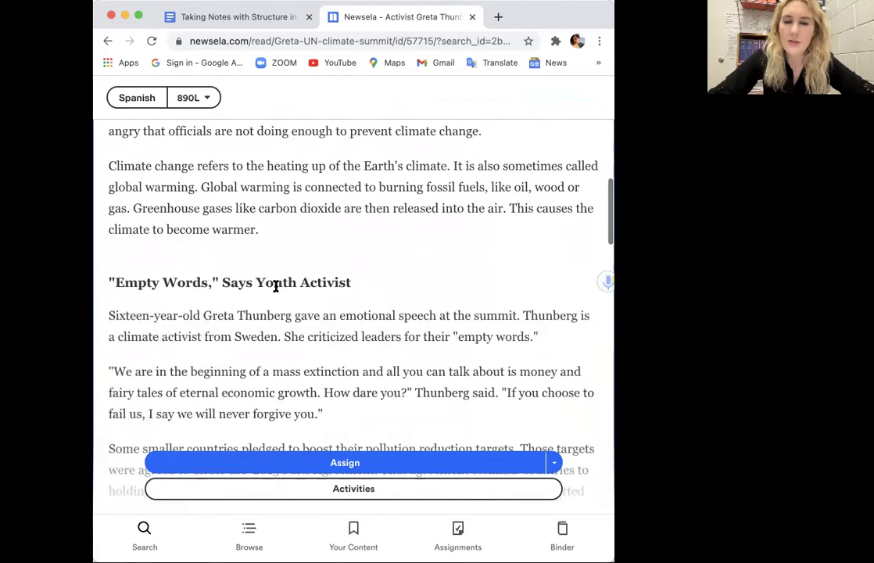
pyautogui.scroll(-1, 303, 307)
pyautogui.scroll(-1, 304, 307)
pyautogui.scroll(-2, 301, 305)
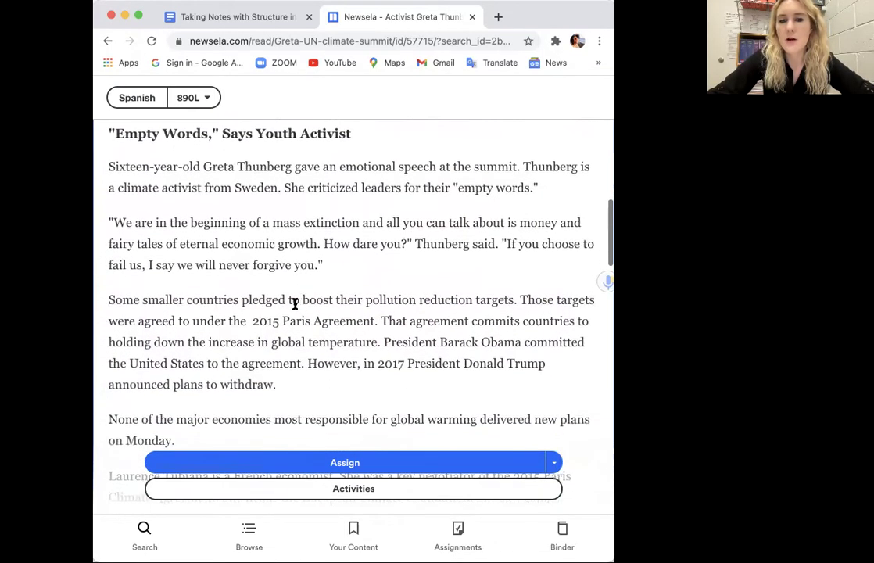
pyautogui.scroll(-1, 268, 363)
pyautogui.scroll(-4, 267, 364)
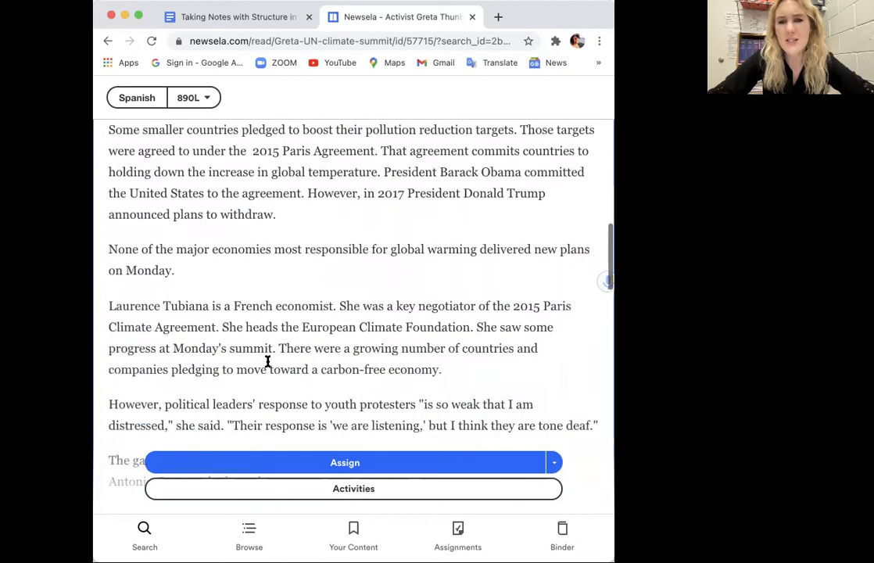
# - Skim the rest of the article, including the "No Concrete Commitments" section, to the end and return to the headline
pyautogui.scroll(-5, 267, 362)
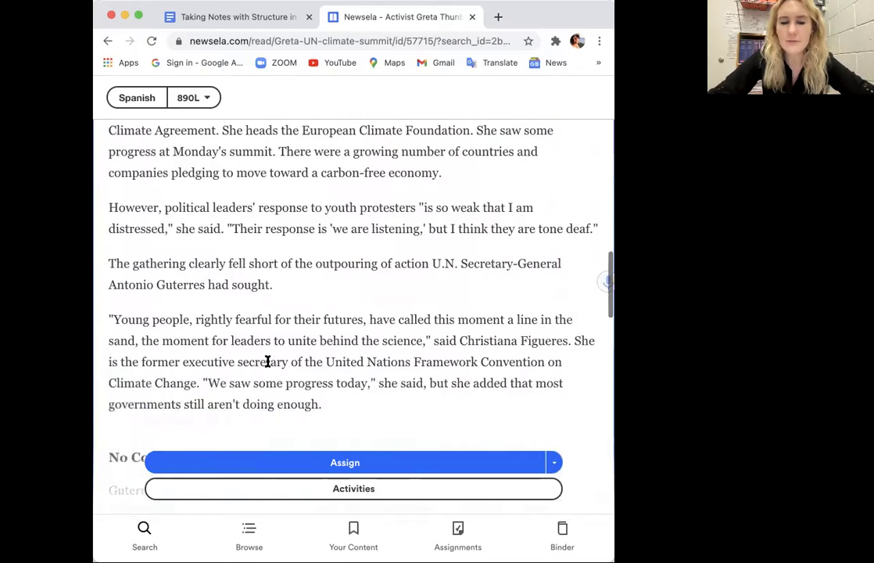
pyautogui.scroll(-7, 268, 362)
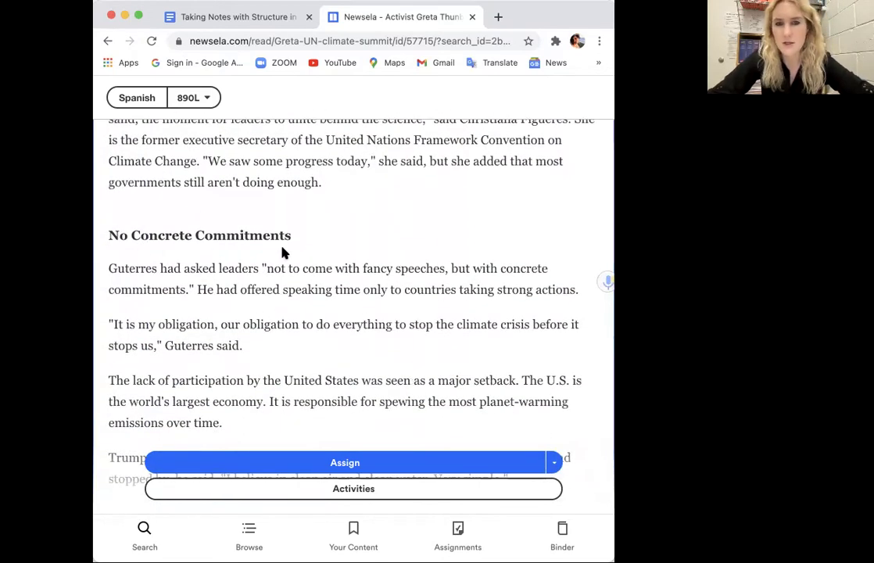
pyautogui.scroll(-2, 283, 249)
pyautogui.scroll(-7, 283, 302)
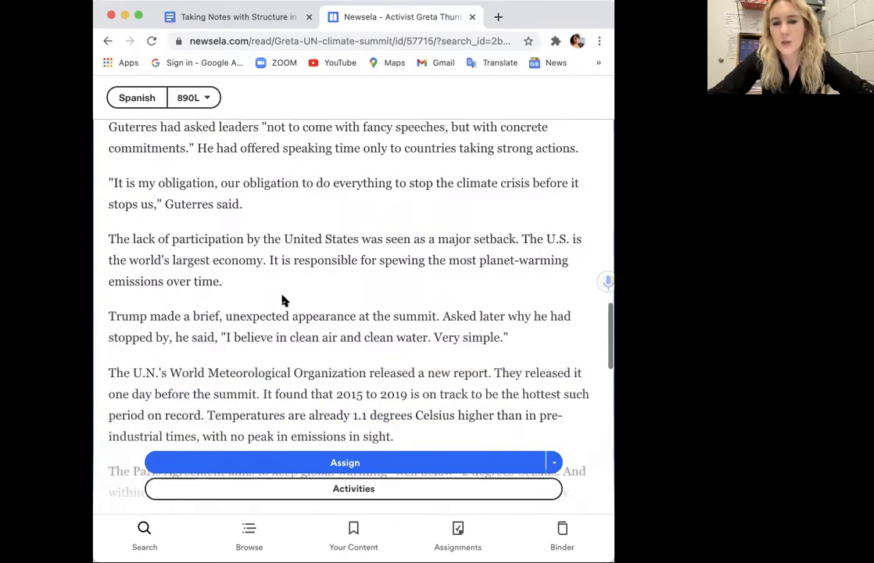
pyautogui.scroll(-4, 283, 301)
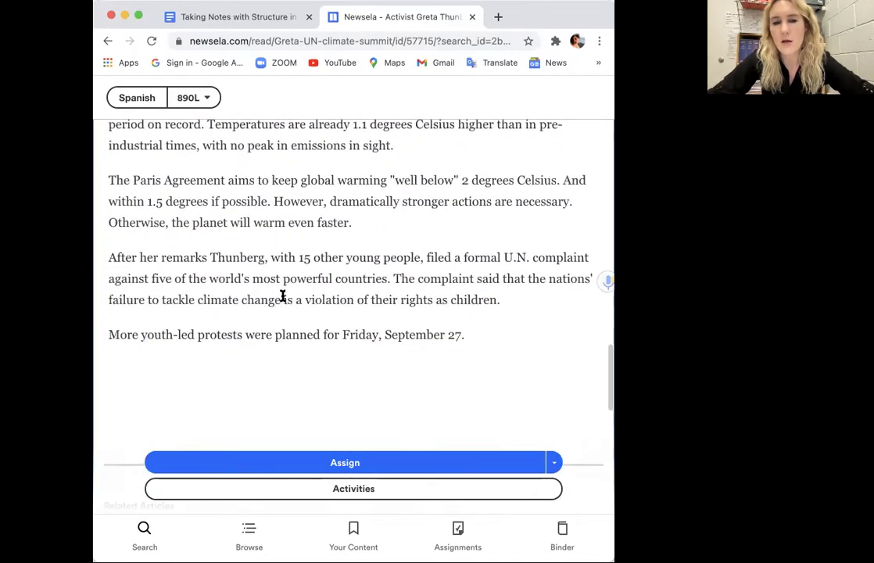
pyautogui.scroll(15, 283, 298)
pyautogui.scroll(15, 283, 298)
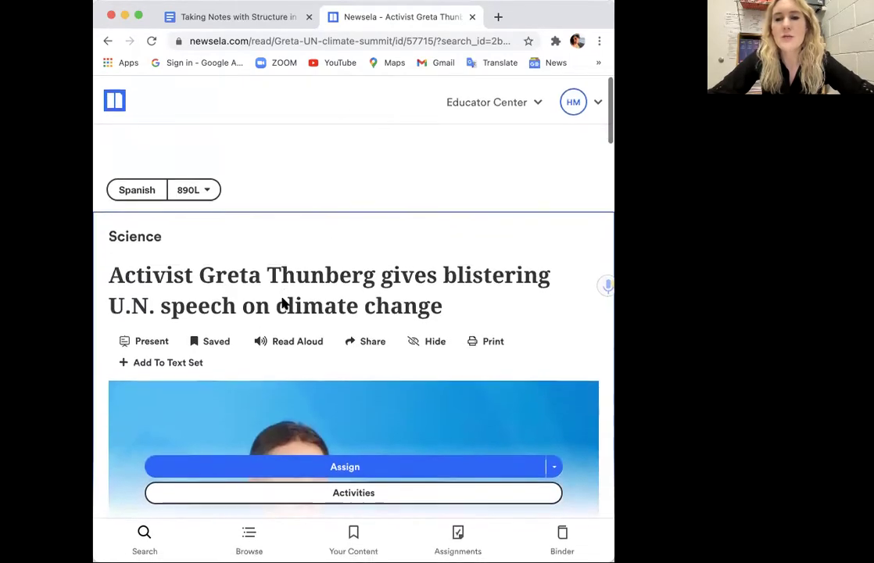
pyautogui.scroll(-3, 283, 301)
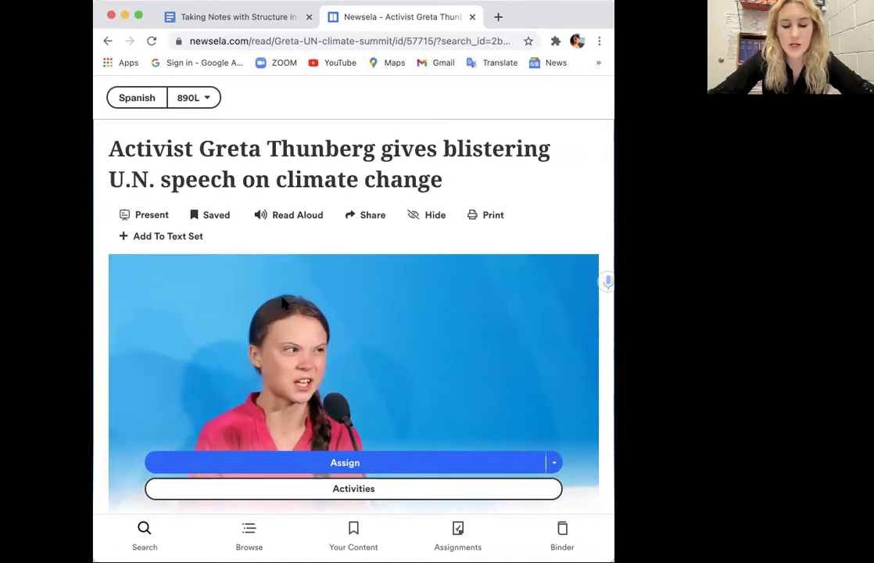
# - Switch back to the note-taking document and review the chart of text structures, from Boxes and Bullets to Problem and Solution
pyautogui.click(263, 17)
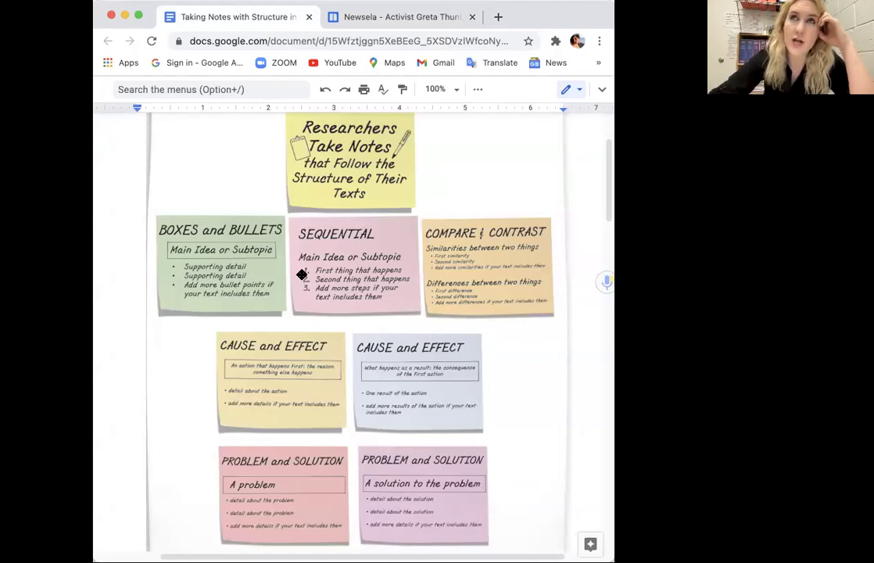
pyautogui.scroll(-1, 293, 377)
pyautogui.scroll(2, 293, 377)
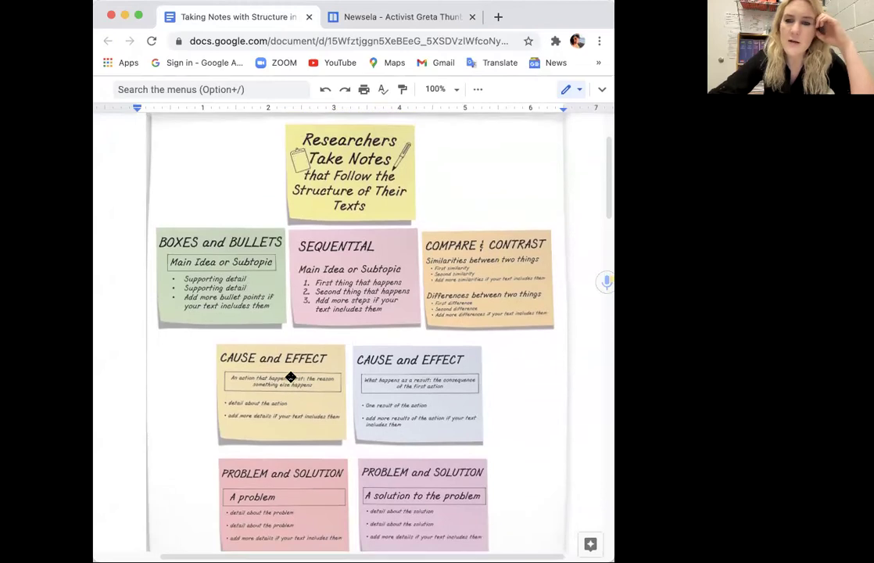
pyautogui.scroll(-2, 290, 377)
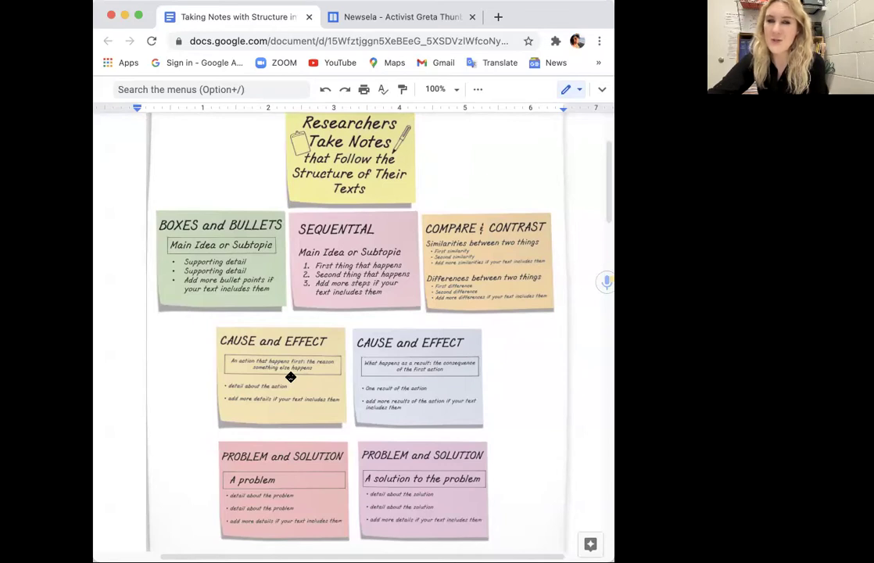
pyautogui.scroll(-3, 338, 393)
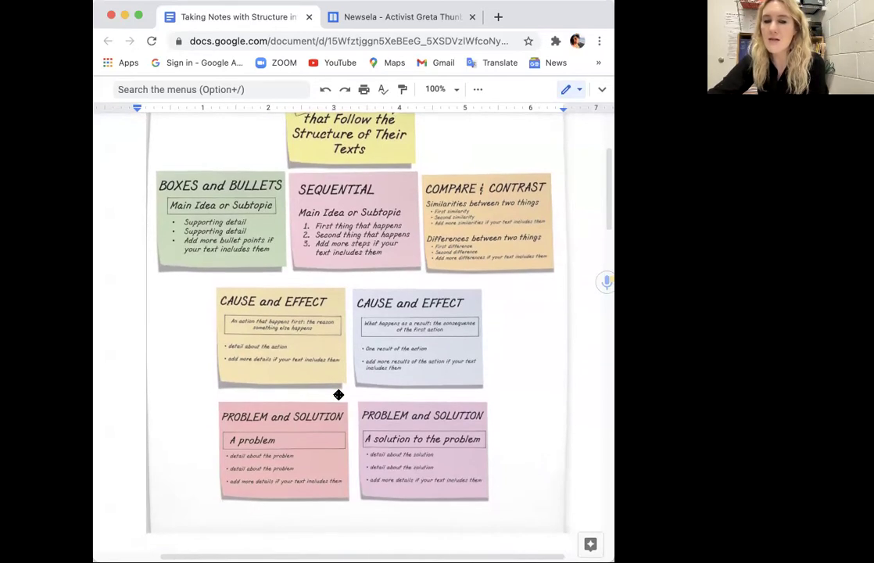
pyautogui.scroll(-1, 339, 395)
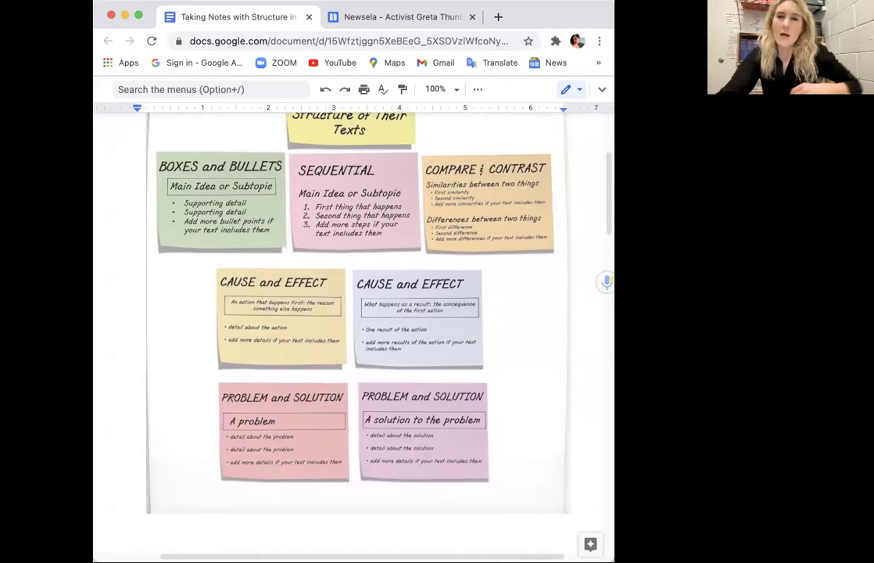
# - Return to the Newsela article, skim its body again with the text structures in mind, and go back to the headline
pyautogui.click(401, 22)
pyautogui.scroll(-10, 385, 263)
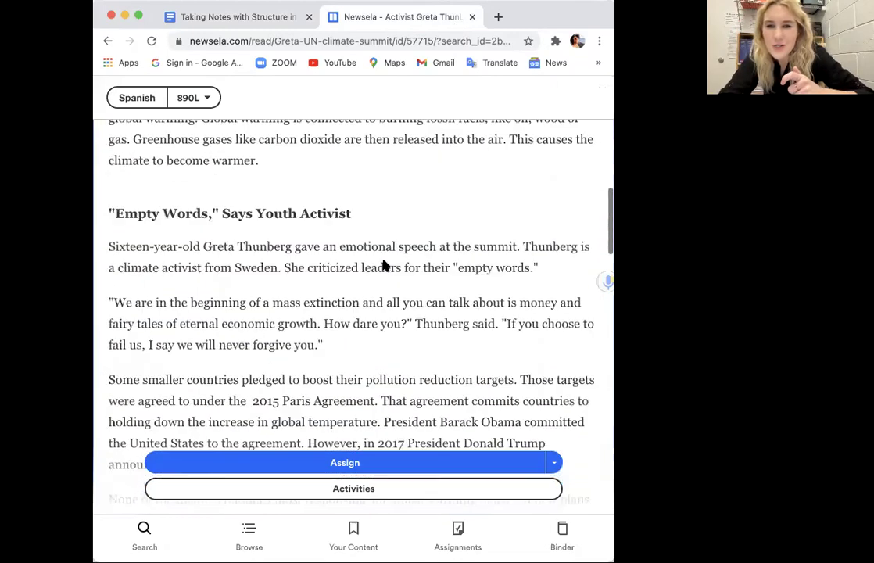
pyautogui.scroll(-3, 361, 291)
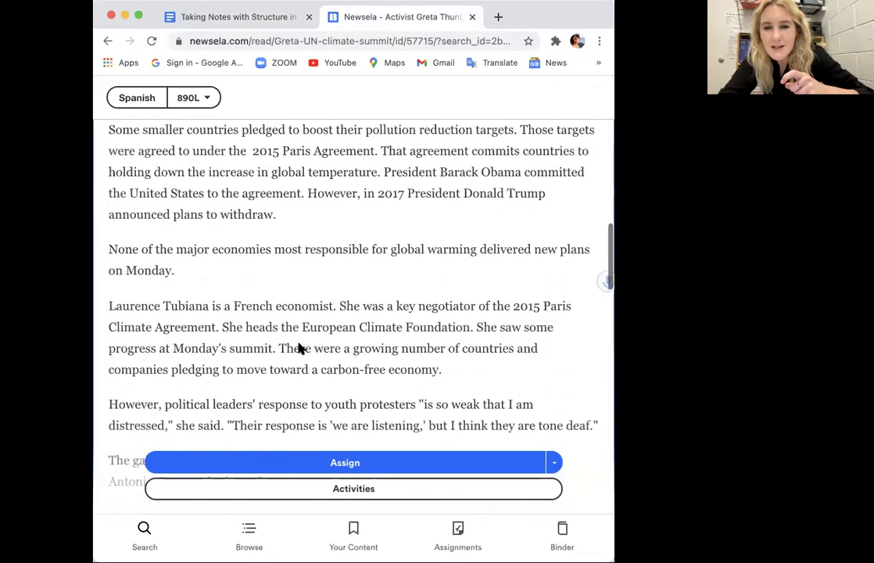
pyautogui.scroll(-5, 301, 350)
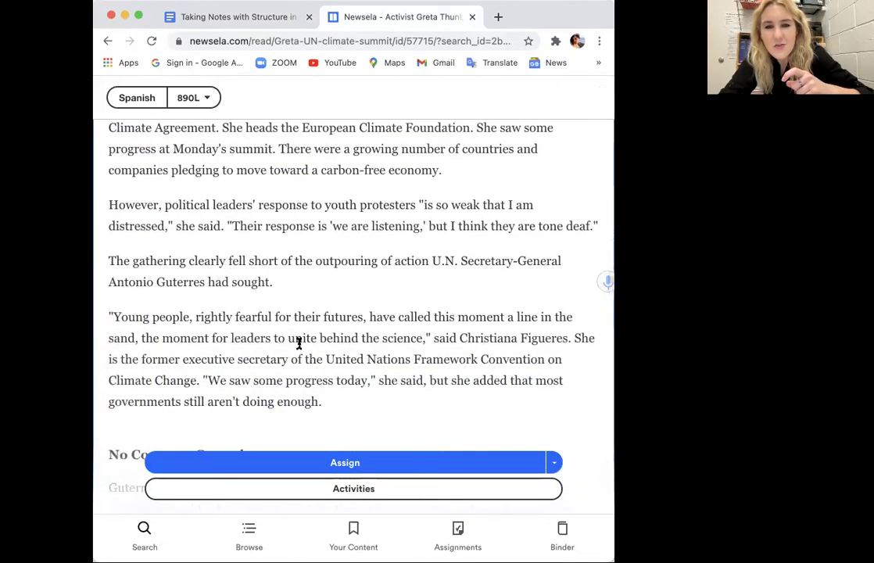
pyautogui.scroll(15, 299, 344)
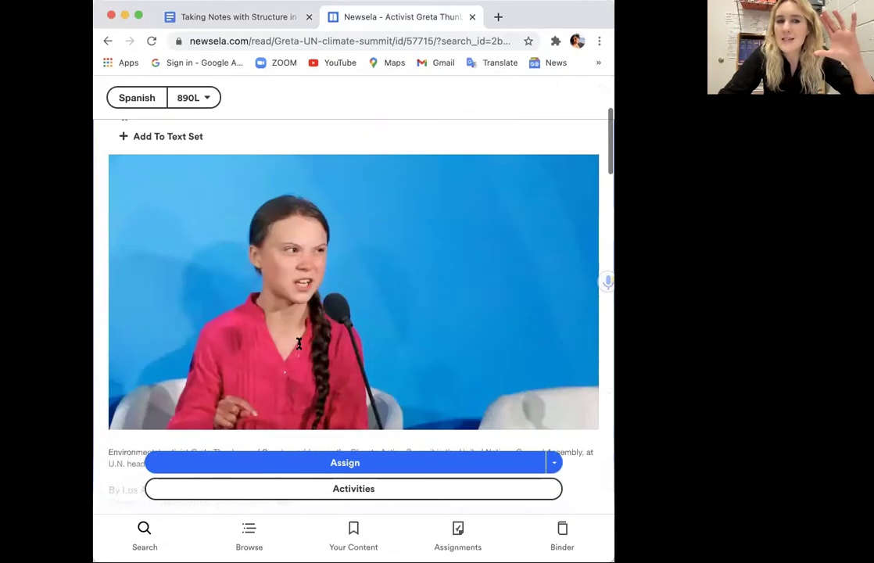
pyautogui.scroll(-3, 301, 350)
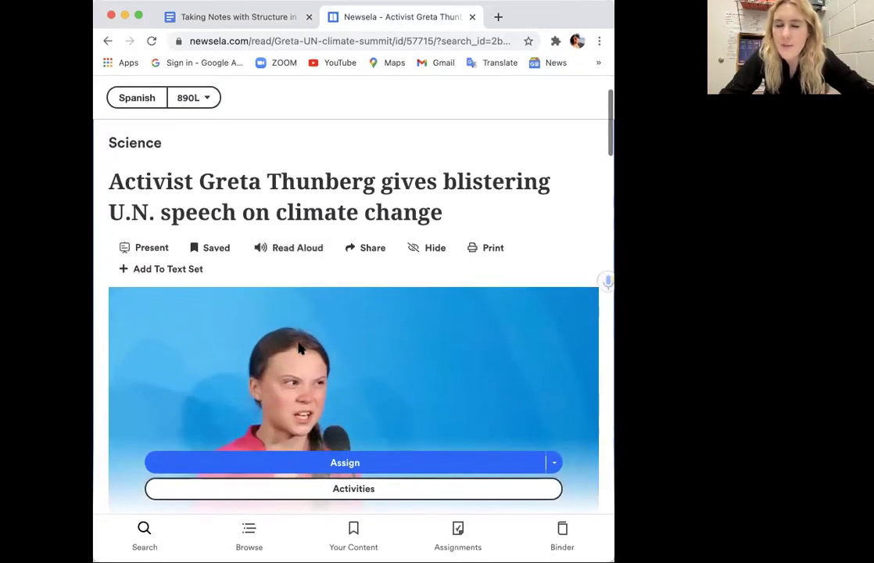
# - Reread the article's opening paragraphs on the Climate Action Summit and the explanation of climate change
pyautogui.scroll(-5, 298, 348)
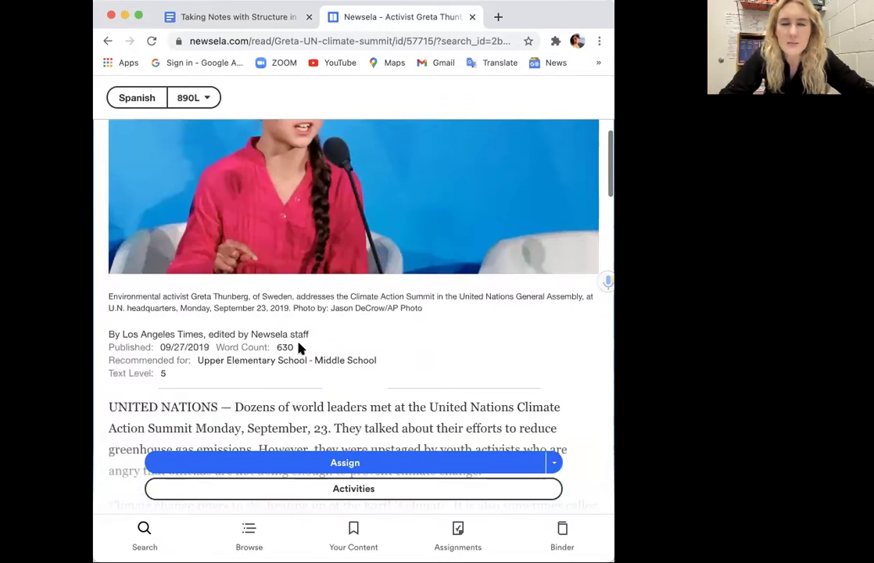
pyautogui.scroll(-3, 300, 348)
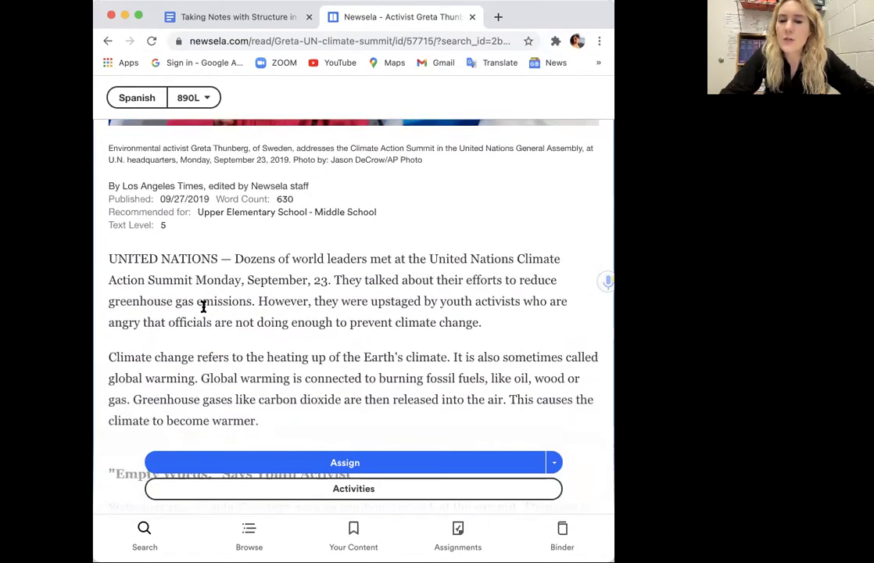
pyautogui.scroll(-1, 204, 307)
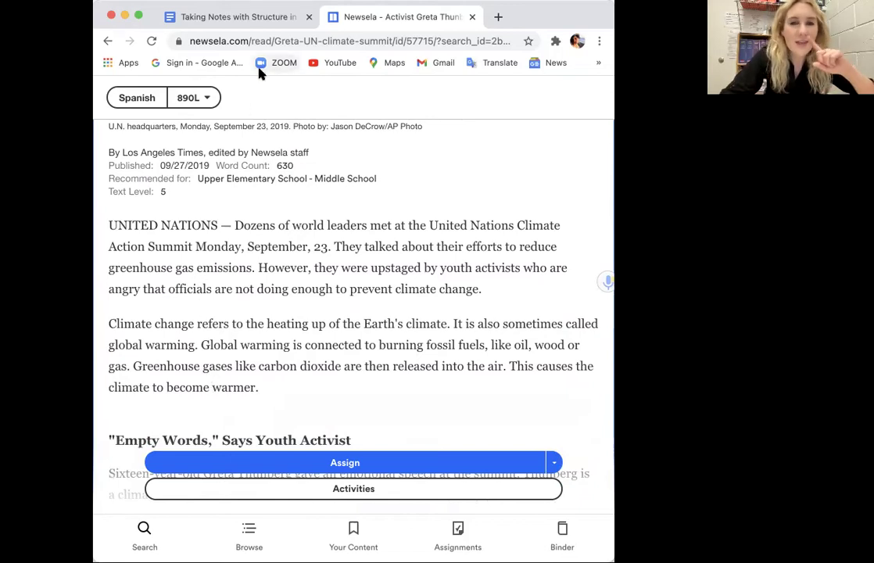
# - Switch to the note-taking document, set its zoom to 125%, and examine the Cause and Effect and Problem and Solution cards
pyautogui.click(264, 22)
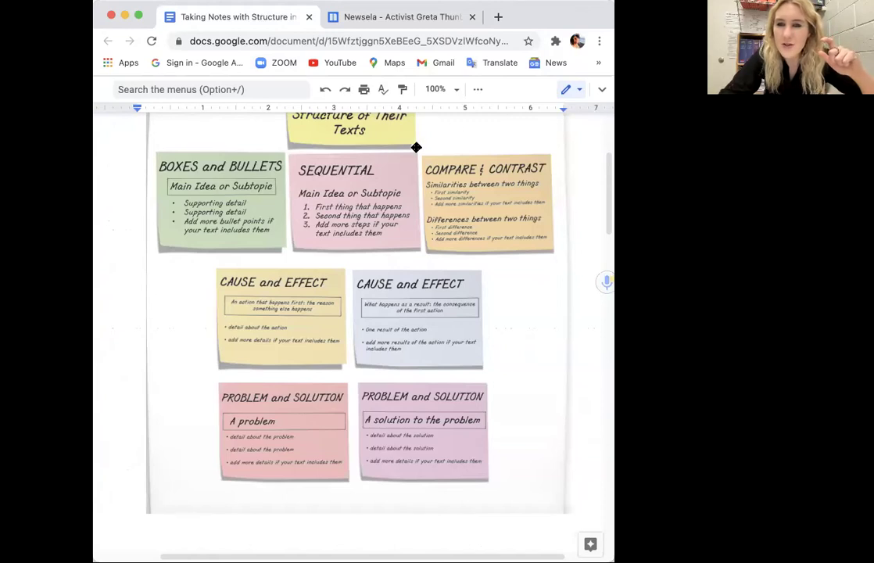
pyautogui.click(443, 89)
pyautogui.click(437, 234)
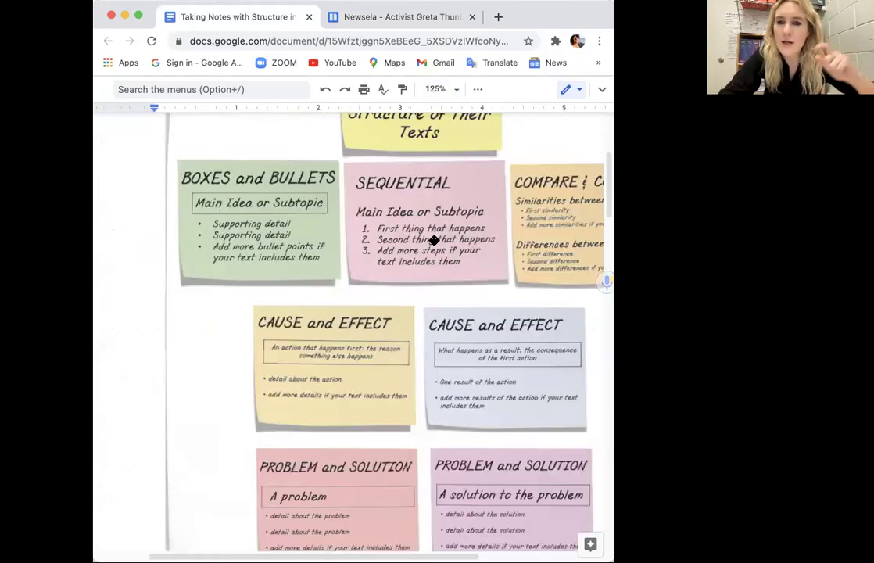
pyautogui.hscroll(2, 414, 304)
pyautogui.scroll(-3, 414, 304)
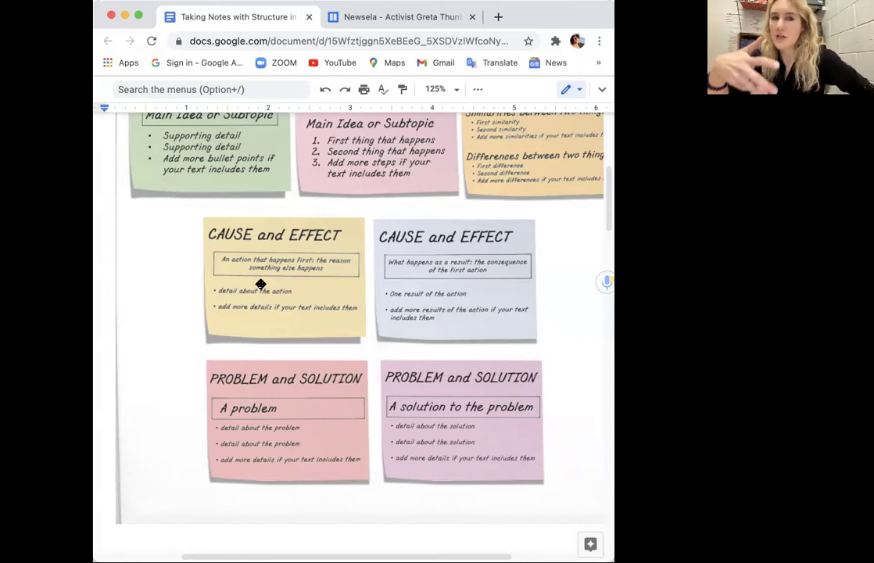
# - Glance back at the Newsela article and return to the Cause and Effect cards in the note-taking document
pyautogui.click(398, 19)
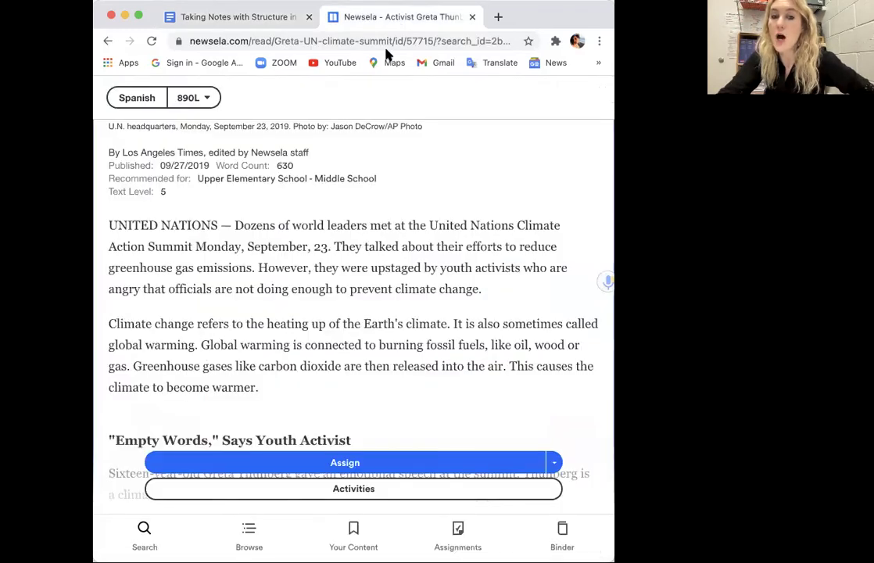
pyautogui.click(283, 23)
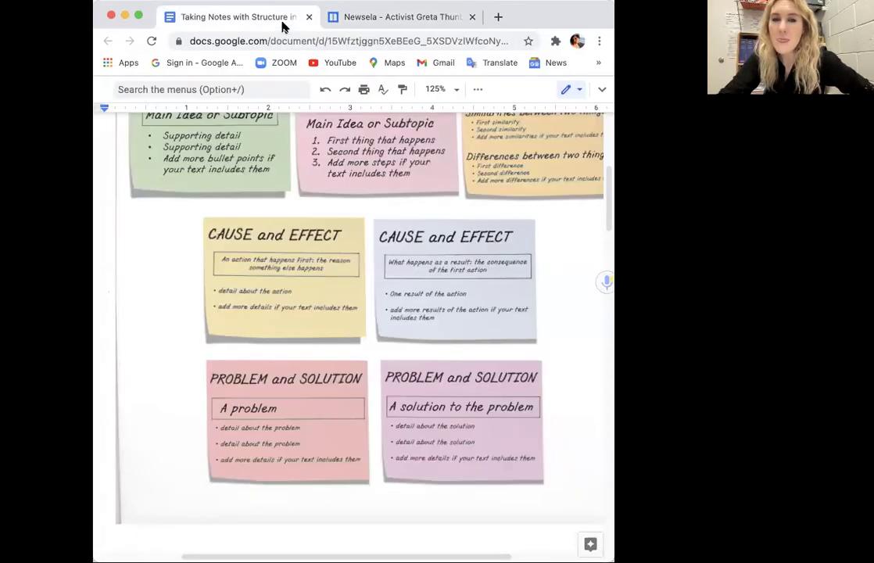
pyautogui.hscroll(2, 396, 247)
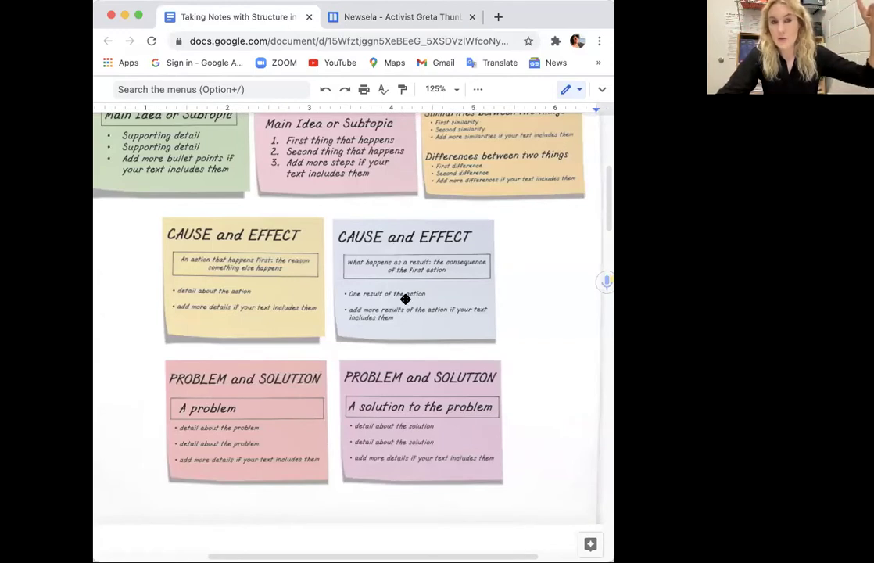
# - On the blank page after the chart, add the headings CAUSES and EFFECTS with empty lines between them for notes
pyautogui.scroll(-10, 404, 299)
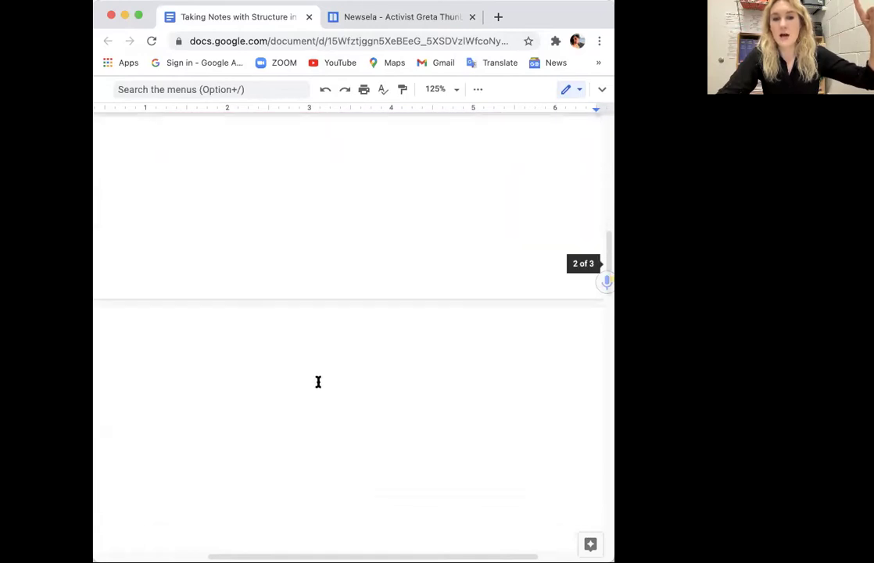
pyautogui.click(261, 394)
pyautogui.hscroll(-4, 261, 394)
pyautogui.scroll(-2, 262, 393)
pyautogui.write('CAUSES')
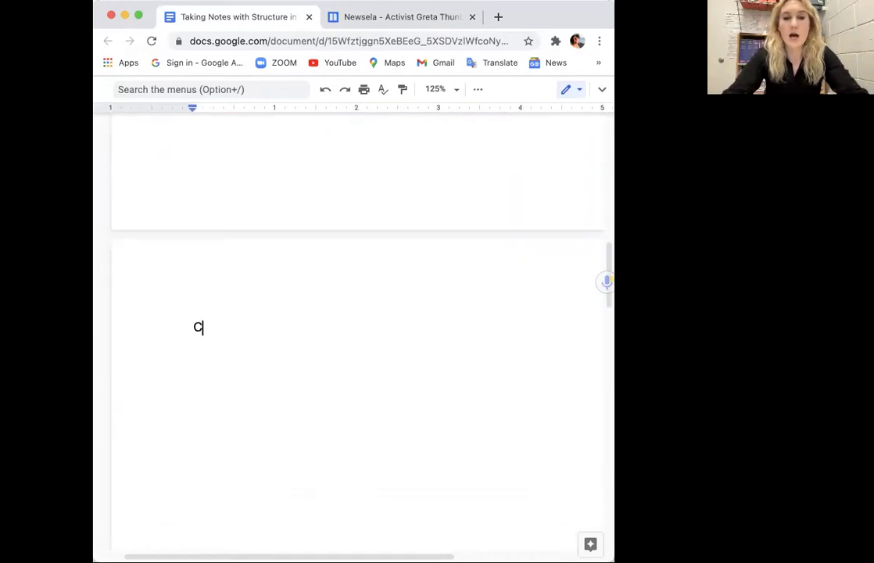
pyautogui.press('Return')
pyautogui.press('Return')
pyautogui.press('Return')
pyautogui.press('Return')
pyautogui.press('Return')
pyautogui.press('Return')
pyautogui.write('EFFECTS')
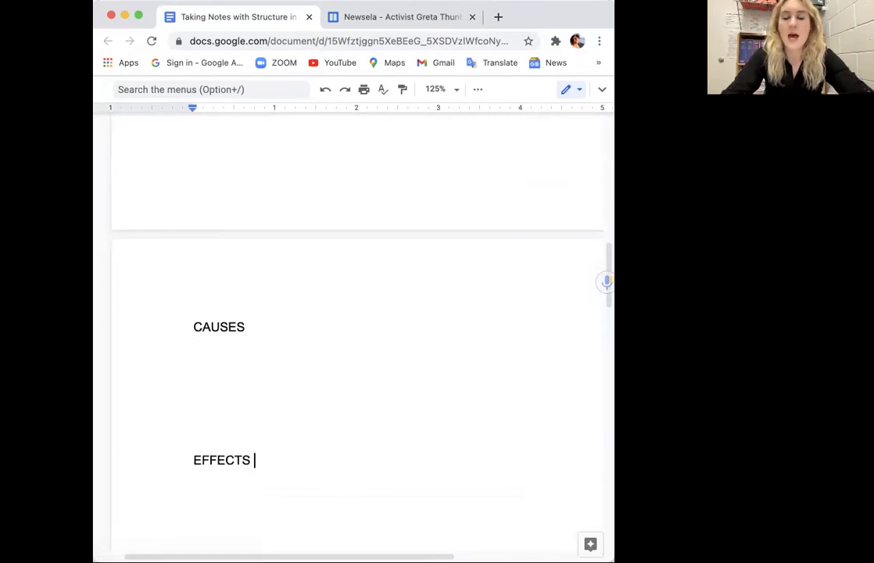
# - Start a dashed list under the CAUSES heading and insert three blank lines above that heading
pyautogui.click(262, 331)
pyautogui.press('Return')
pyautogui.write('-')
pyautogui.click(193, 329)
pyautogui.press('Return')
pyautogui.press('Return')
pyautogui.press('Return')
pyautogui.click(192, 323)
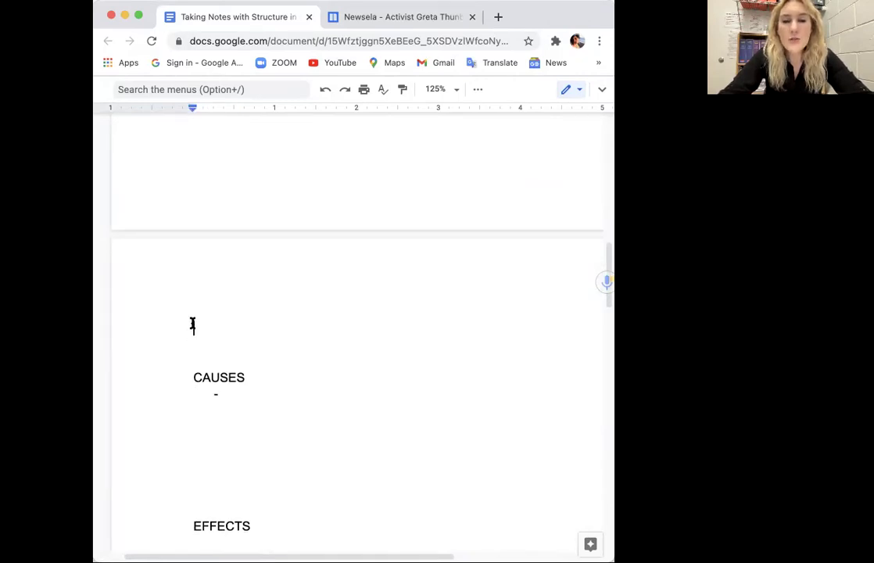
# - Above CAUSES, write "RESEARCH QUESTION: What are some of the obstacles that youth activists face on climate change?"
pyautogui.scroll(-1, 350, 166)
pyautogui.write('W')
pyautogui.press('BackSpace')
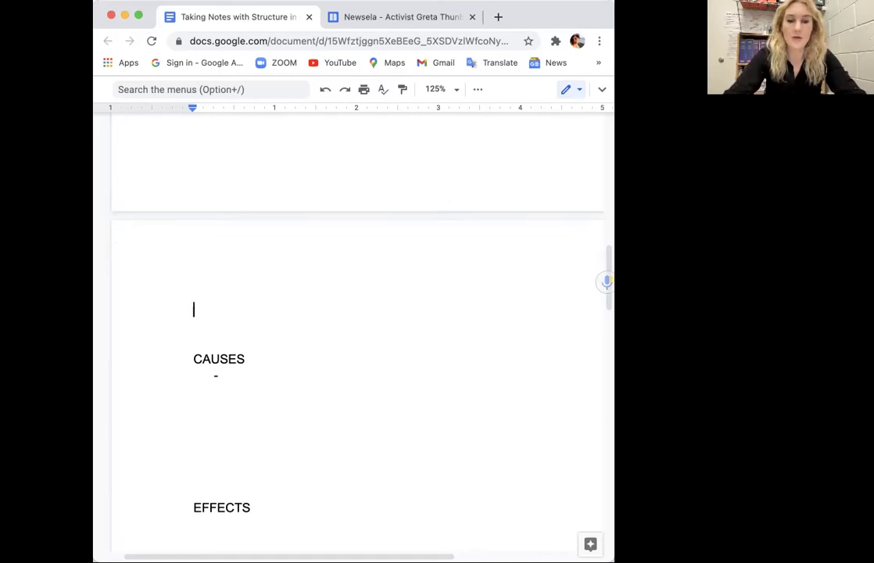
pyautogui.write('RESEA')
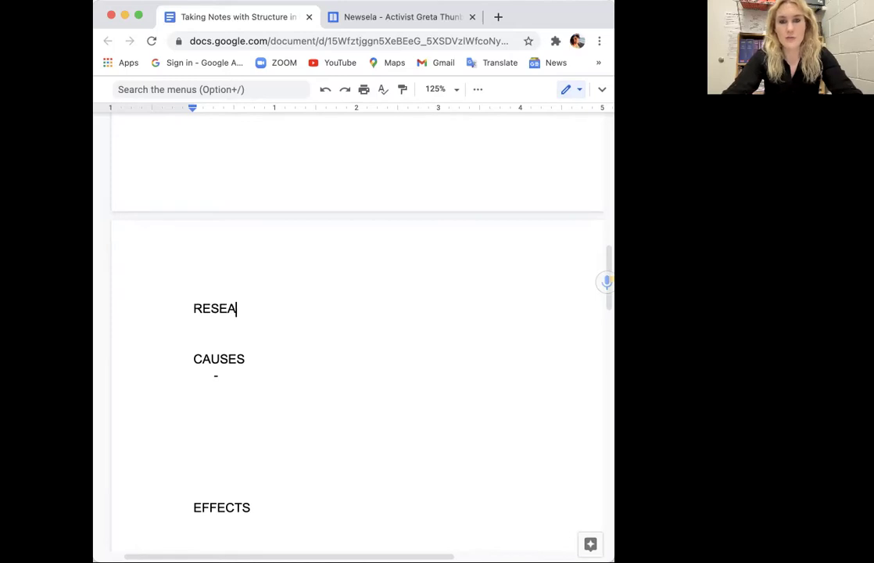
pyautogui.write('RCH QUESTION: Whaa')
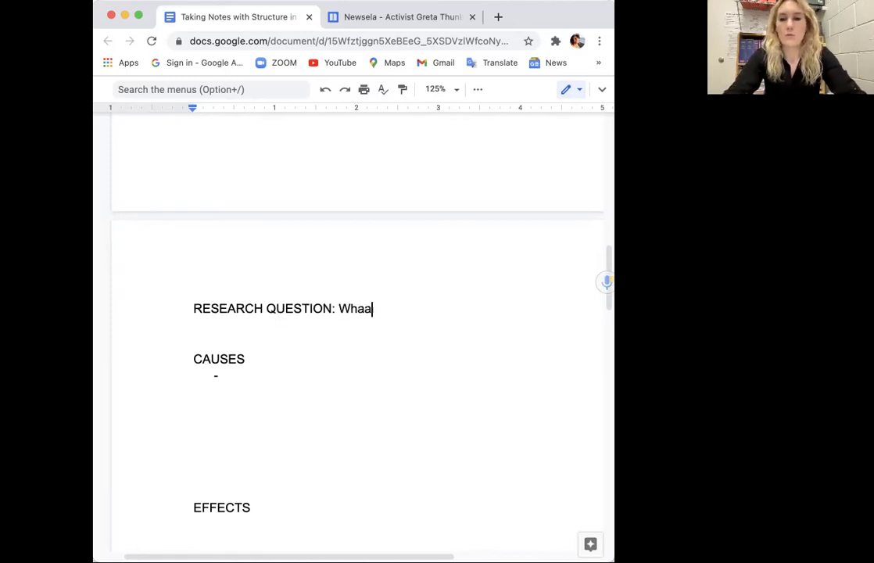
pyautogui.press('BackSpace')
pyautogui.write('t')
pyautogui.write(' are some of the obnsta')
pyautogui.press('BackSpace')
pyautogui.press('BackSpace')
pyautogui.press('BackSpace')
pyautogui.press('BackSpace')
pyautogui.write('sa')
pyautogui.press('BackSpace')
pyautogui.write('ta')
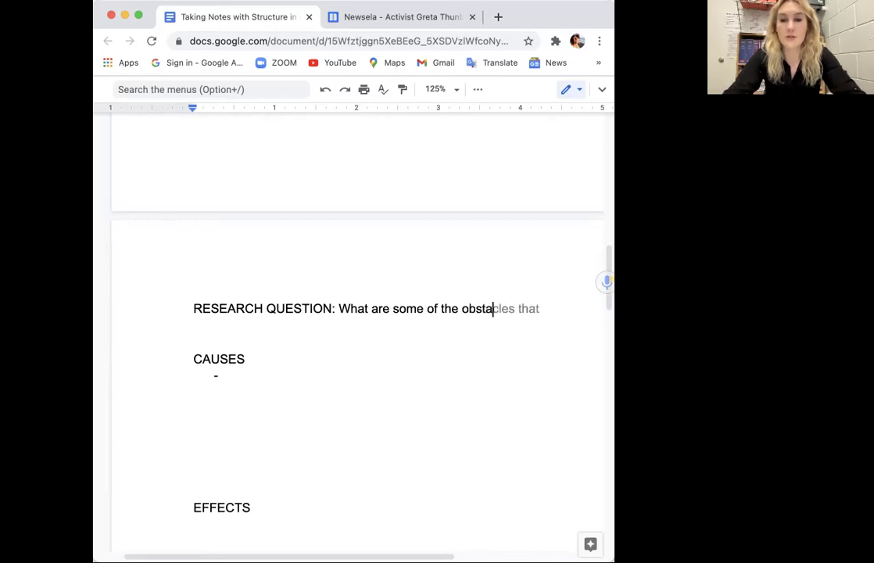
pyautogui.write('cles that youth activists face on climate change?')
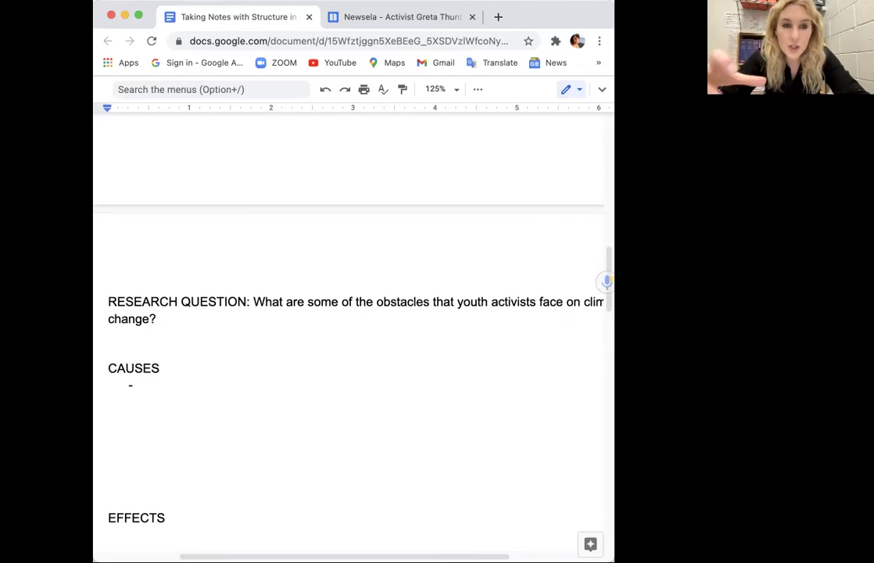
# - Review the research question and the CAUSES and EFFECTS sections of the note outline
pyautogui.scroll(-3, 382, 180)
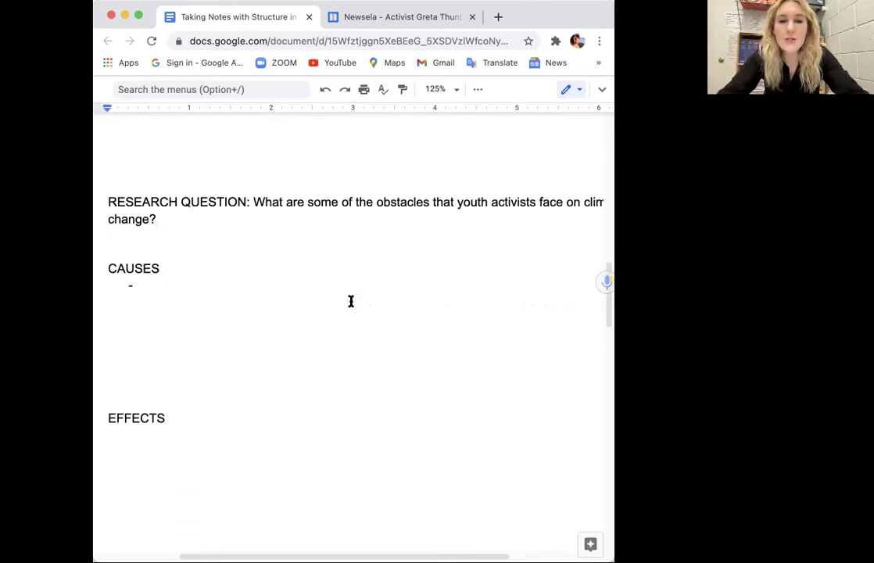
pyautogui.click(238, 427)
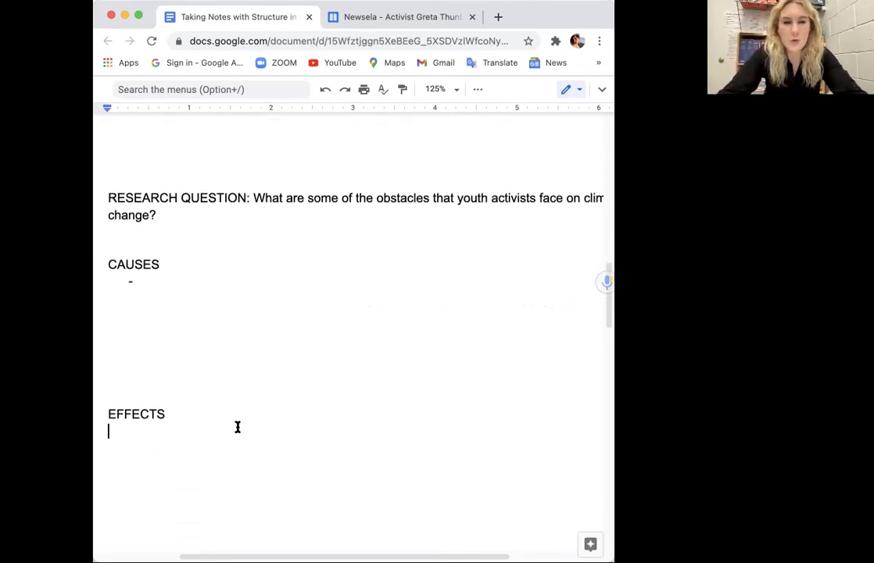
pyautogui.tripleClick(234, 427)
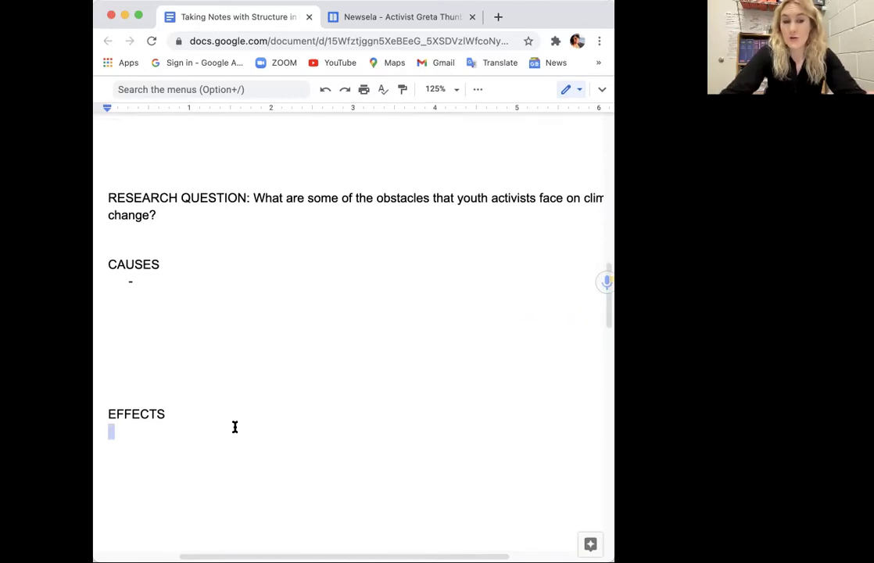
pyautogui.click(168, 295)
pyautogui.click(164, 286)
pyautogui.click(177, 437)
pyautogui.scroll(-2, 177, 437)
pyautogui.scroll(1, 178, 437)
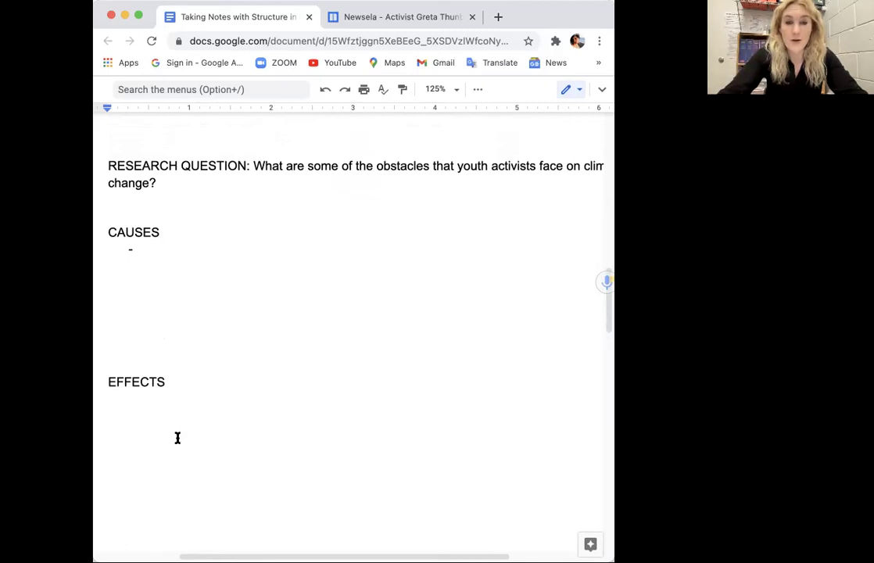
# - Go back to the chart and review its text-structure cards, from Boxes and Bullets to Problem and Solution
pyautogui.scroll(10, 178, 438)
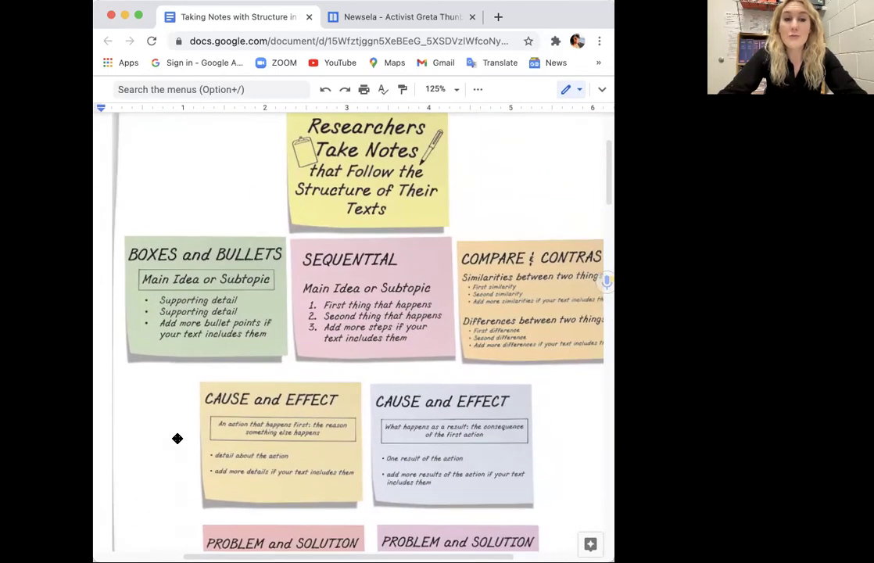
pyautogui.scroll(-1, 177, 439)
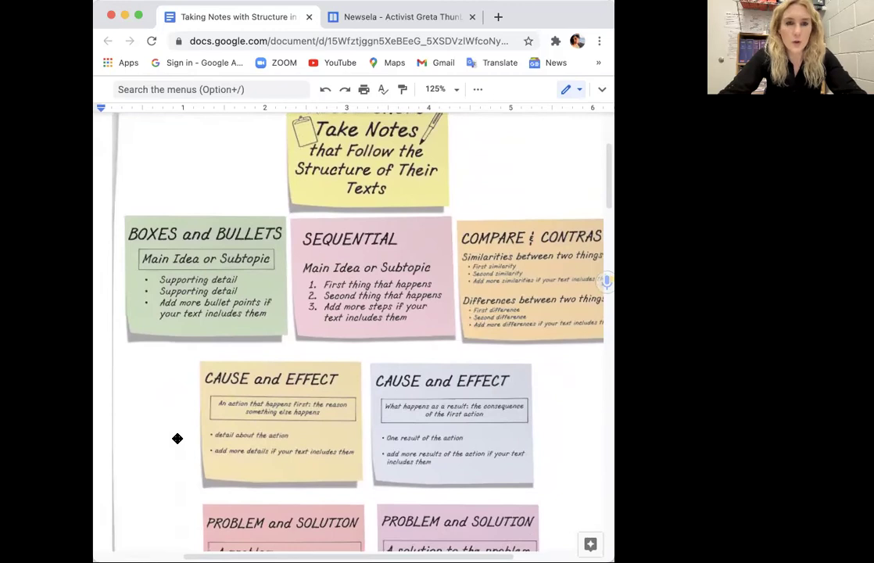
pyautogui.scroll(-1, 170, 410)
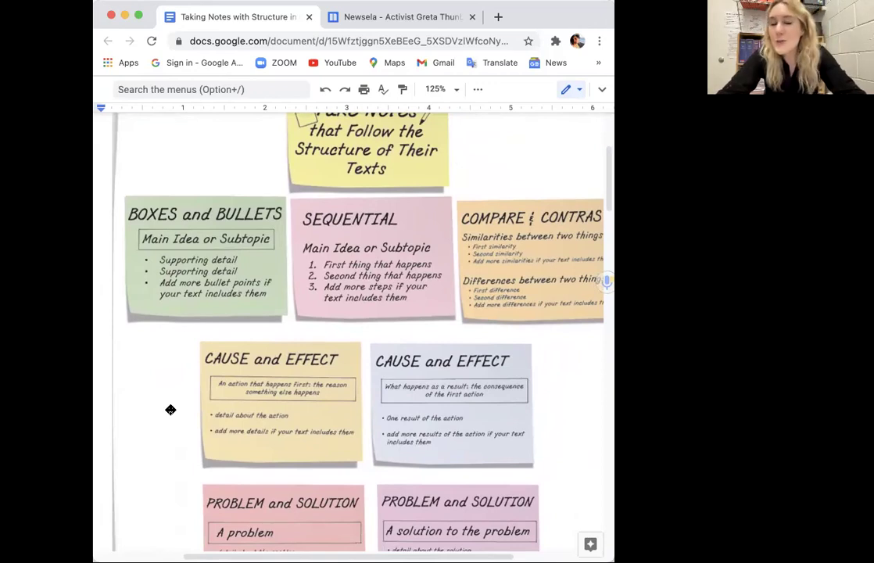
pyautogui.hscroll(2, 171, 409)
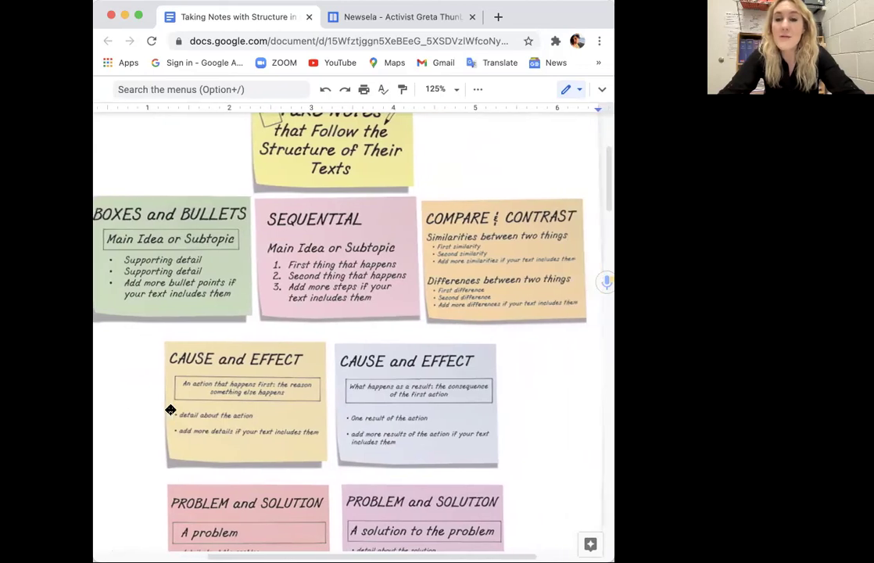
pyautogui.scroll(-5, 170, 409)
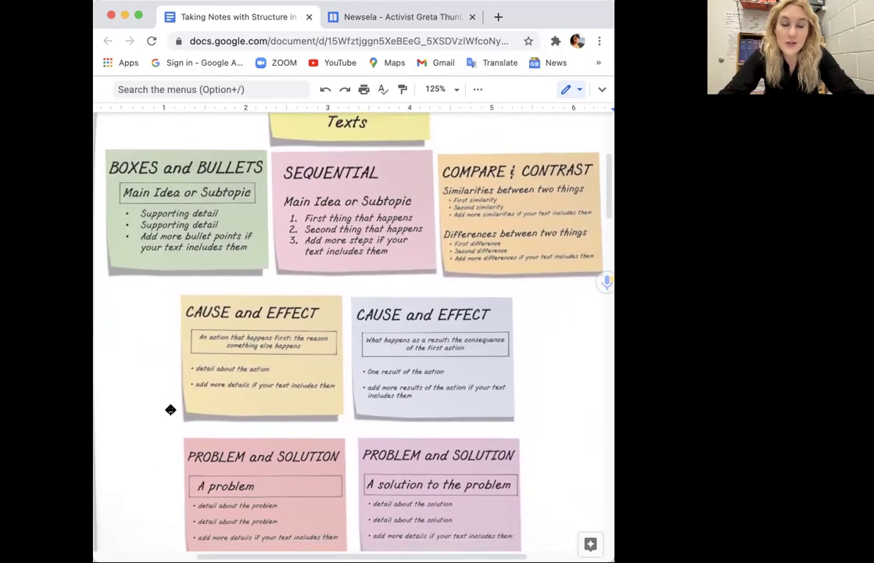
# - Check the full research question and the CAUSES and EFFECTS outline again, and return to the chart of text structures
pyautogui.scroll(-3, 170, 410)
pyautogui.hscroll(-2, 171, 409)
pyautogui.scroll(-2, 171, 410)
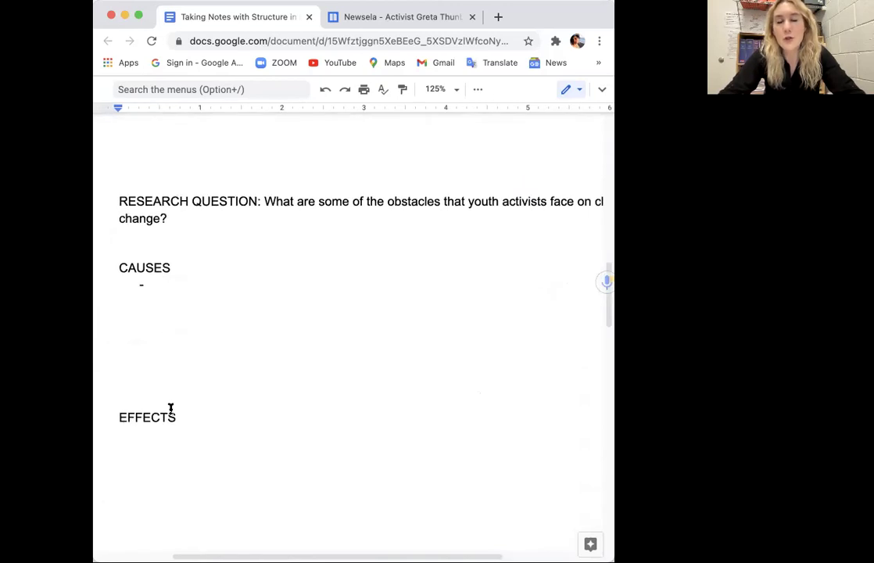
pyautogui.hscroll(2, 171, 408)
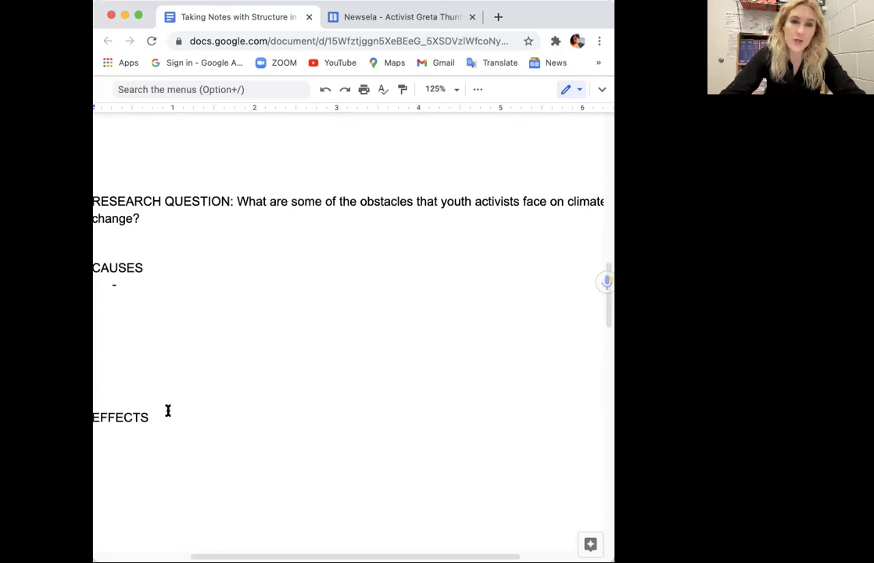
pyautogui.hscroll(-1, 168, 411)
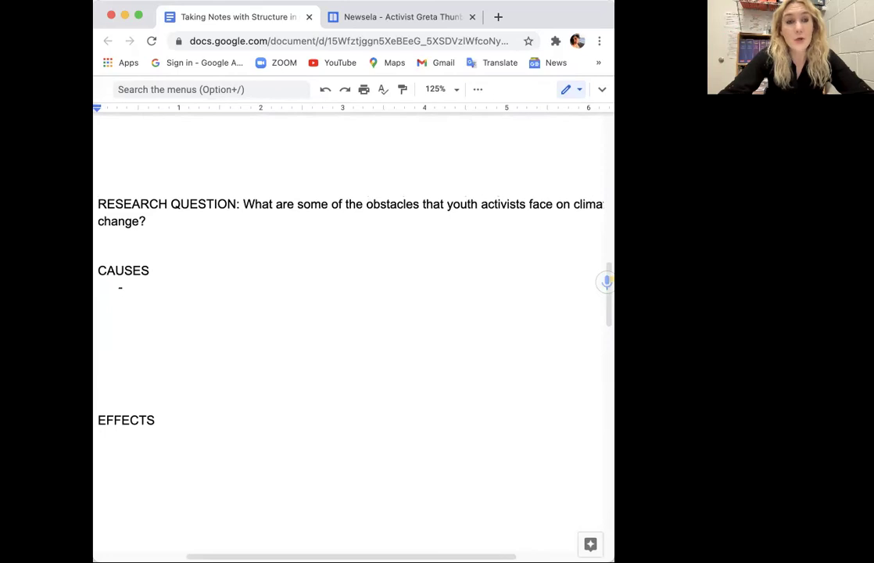
pyautogui.scroll(10, 304, 201)
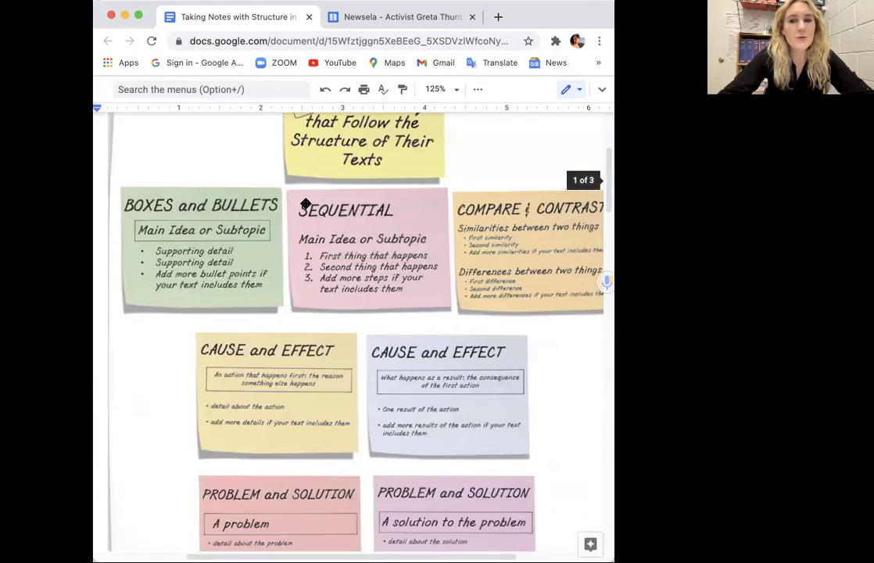